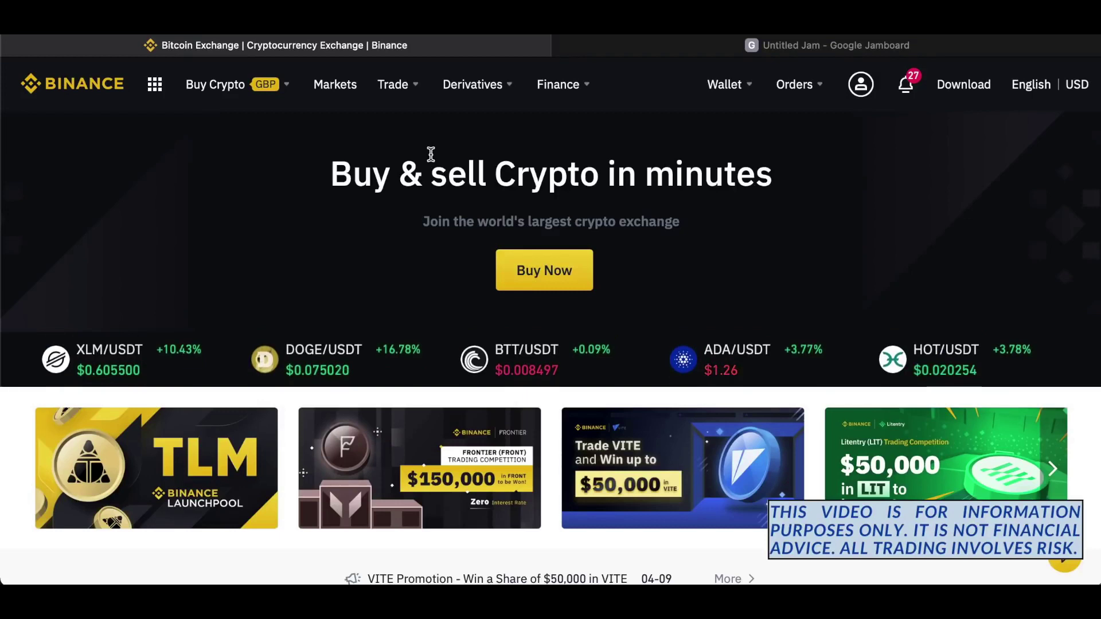
Open the USDⓈ-M Futures trading page from the derivatives offering
mouse_move(407, 108)
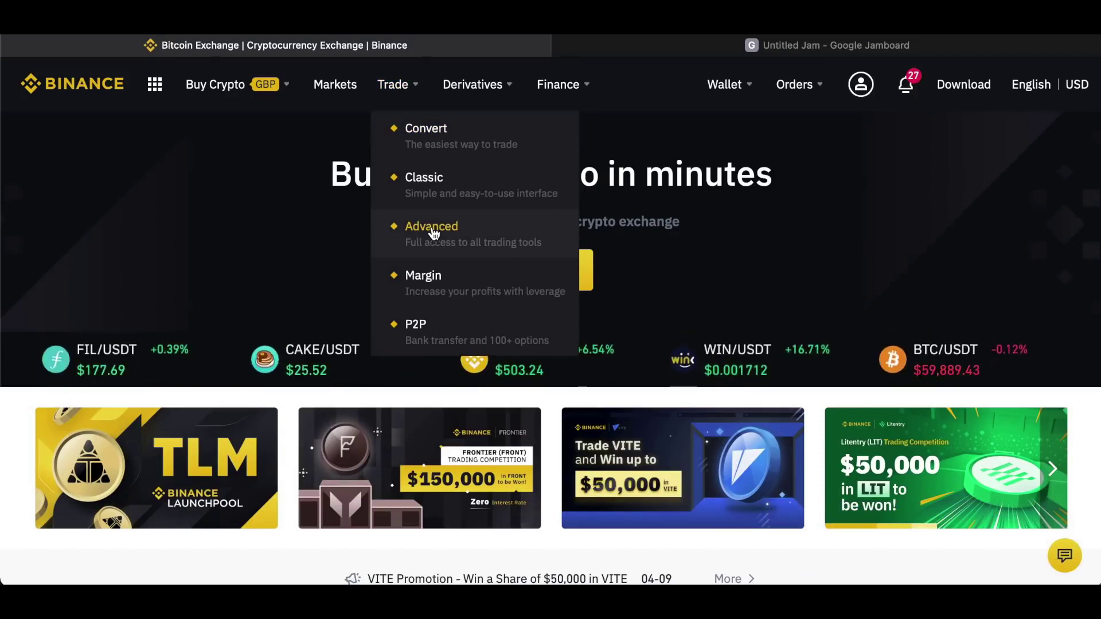
mouse_move(475, 97)
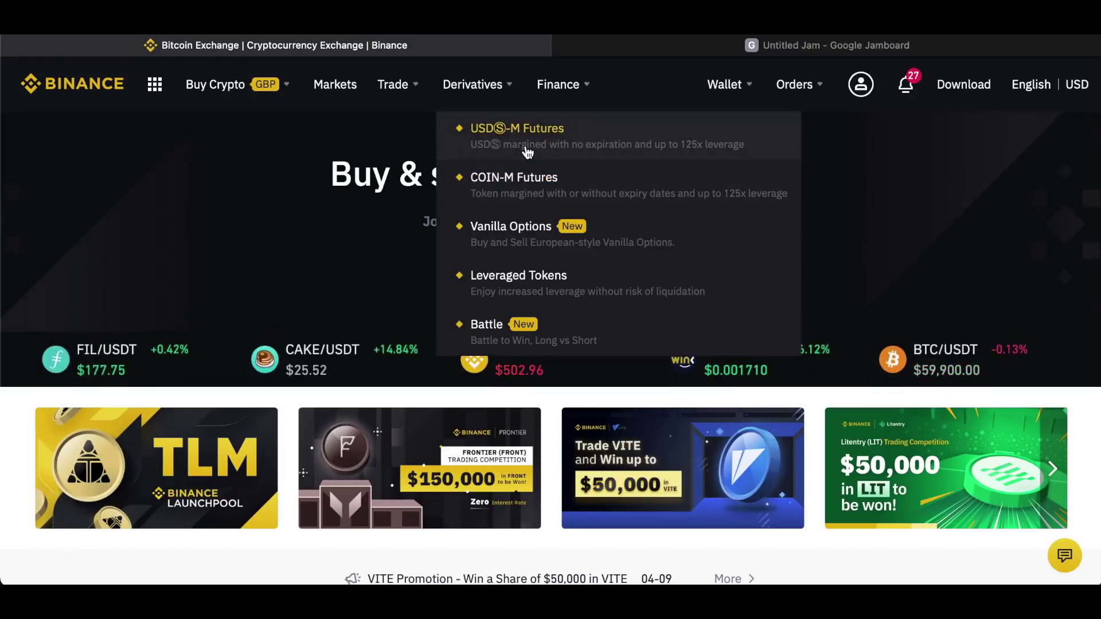
click(515, 140)
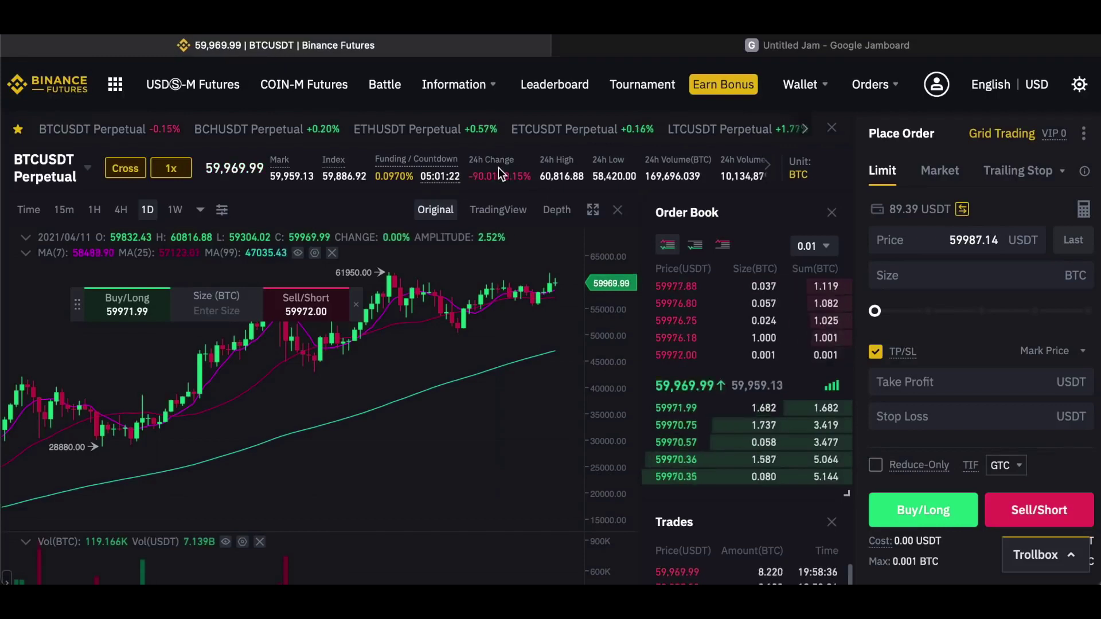
Look over the BTCUSDT Perpetual trading page and open the Grid Trading strategy setup
mouse_move(115, 85)
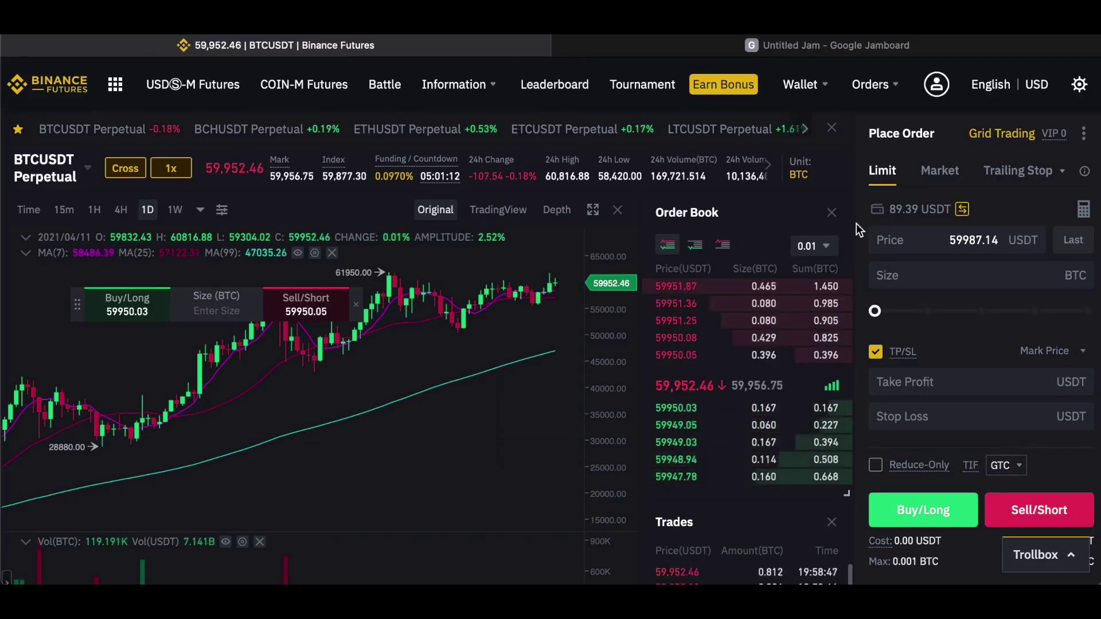
mouse_move(814, 86)
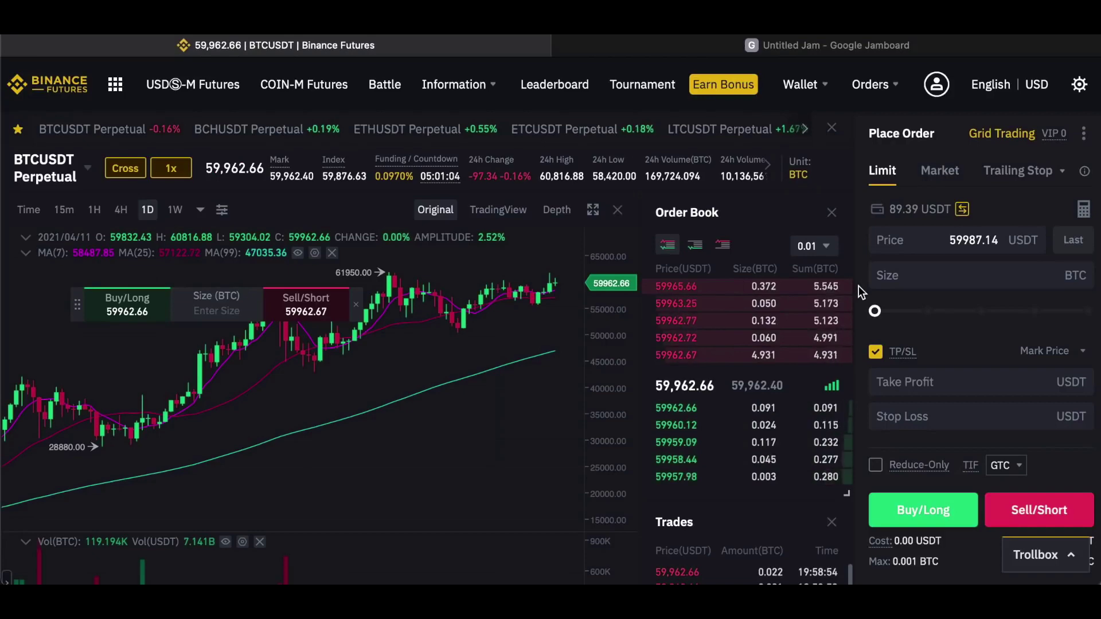
scroll(858, 286, down, 6)
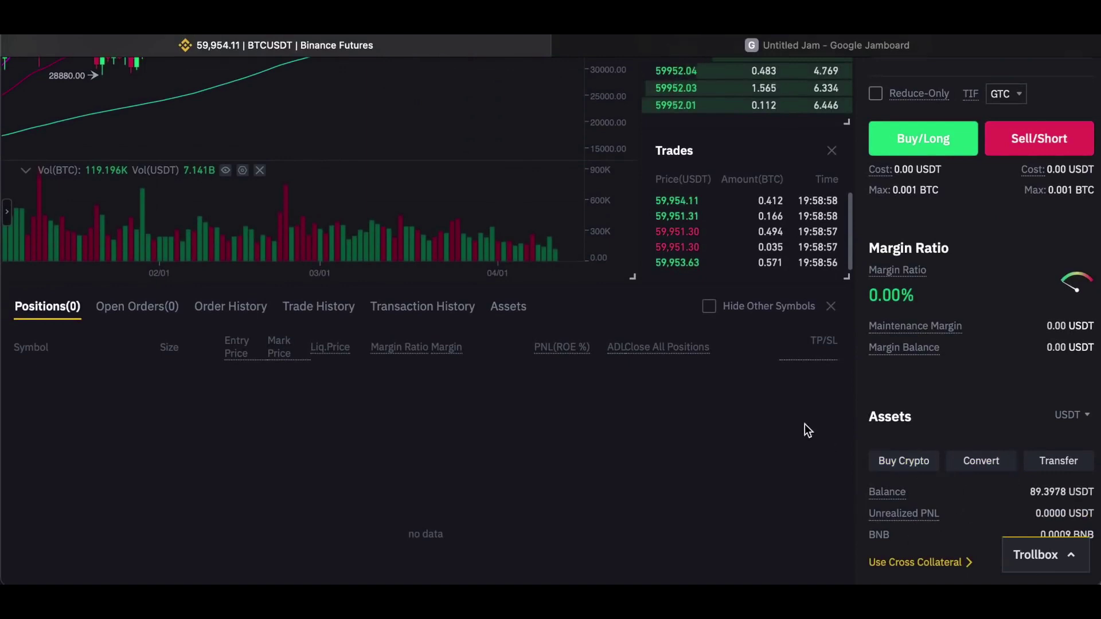
scroll(858, 380, up, 6)
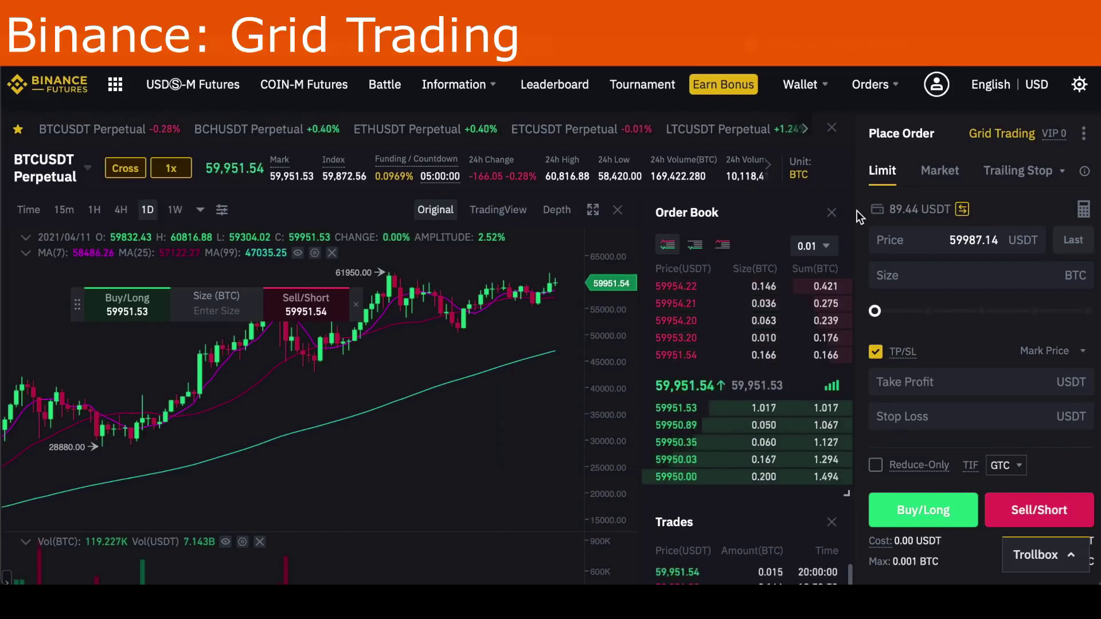
click(1003, 132)
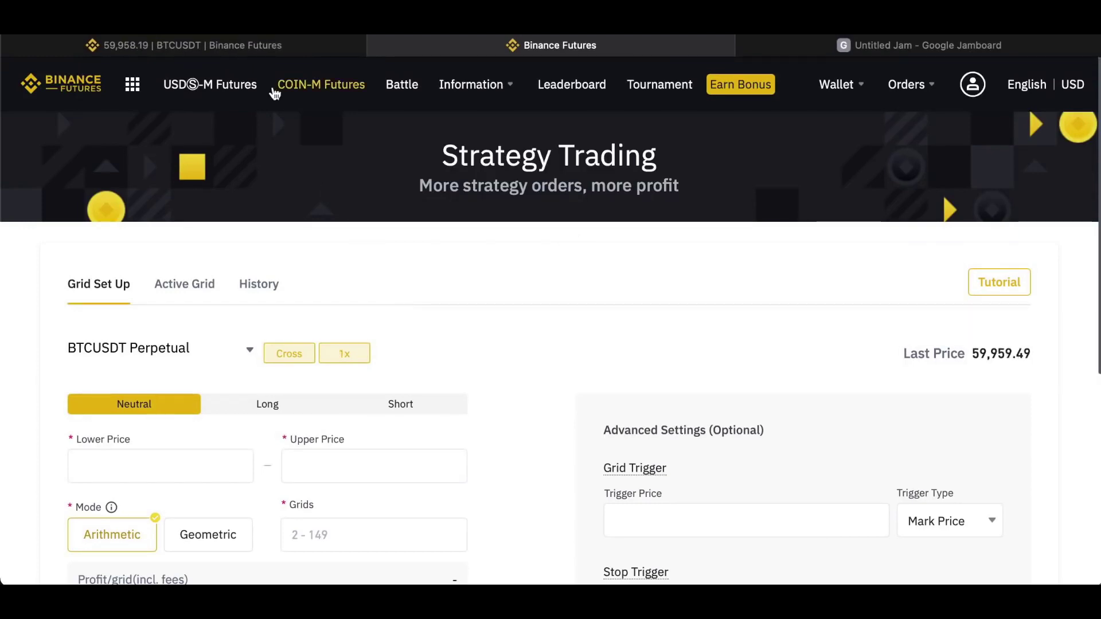
Examine the BTCUSDT Perpetual grid setup form, including its lower and upper price fields
click(260, 47)
click(552, 49)
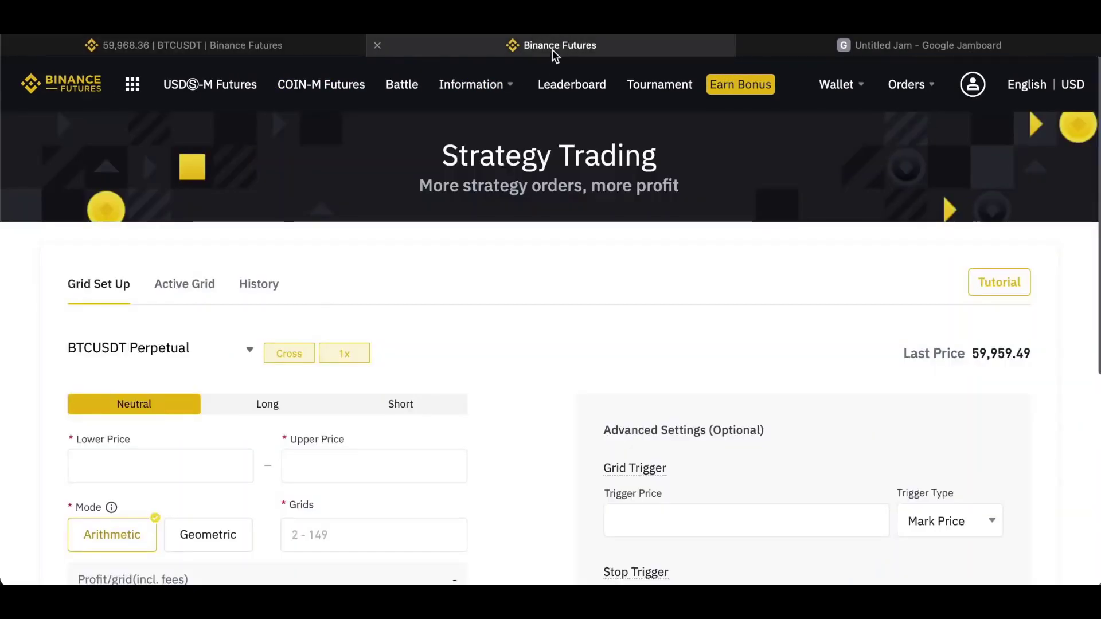
scroll(116, 493, down, 3)
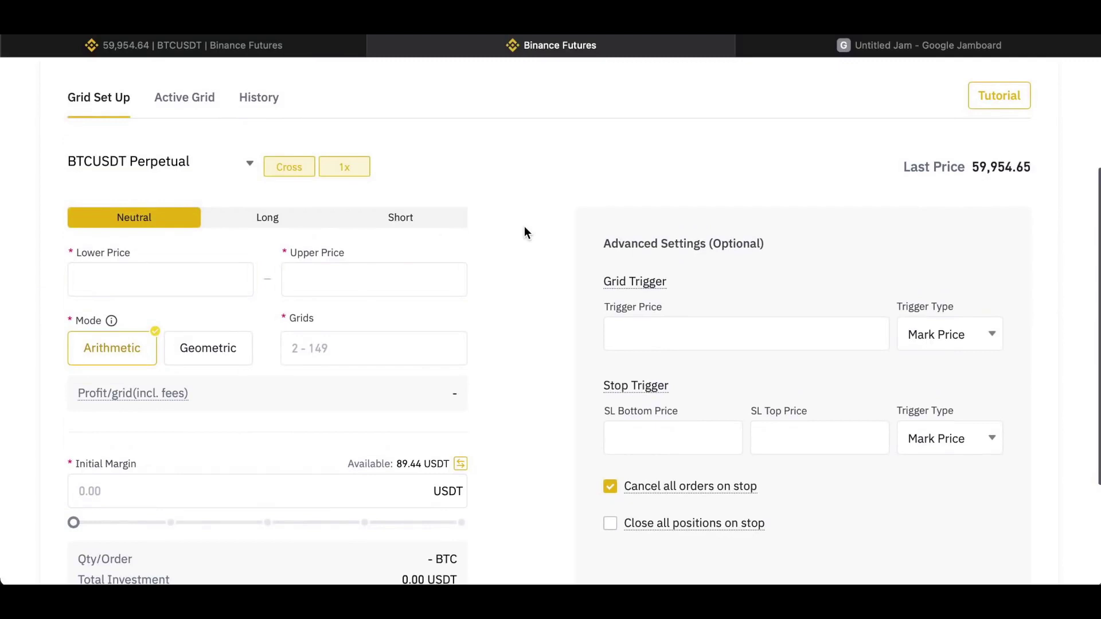
scroll(539, 223, up, 1)
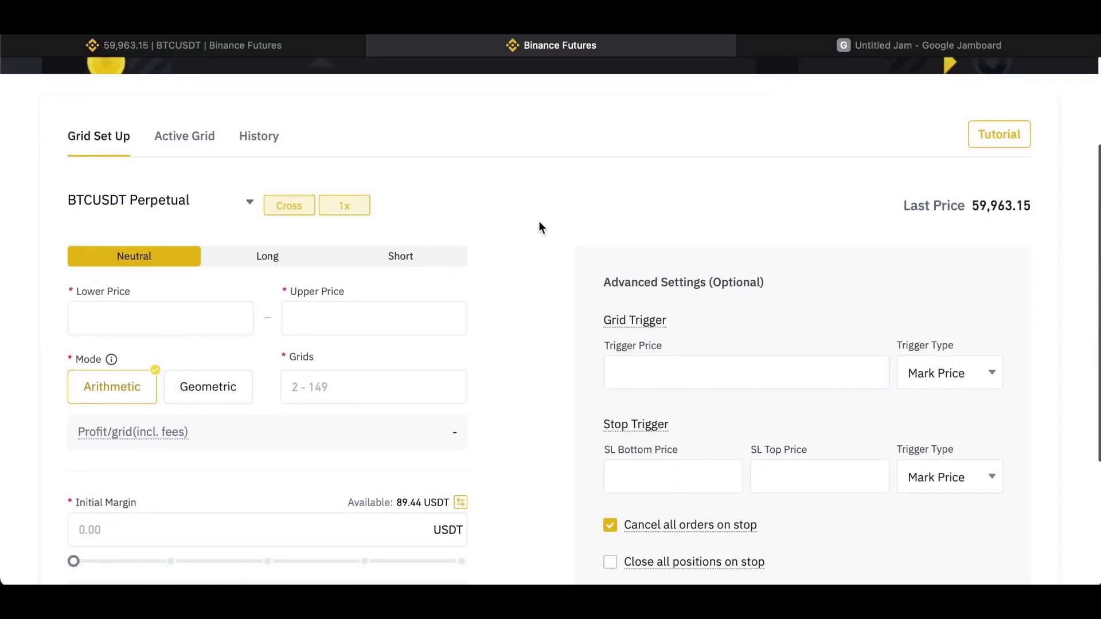
click(127, 290)
click(347, 310)
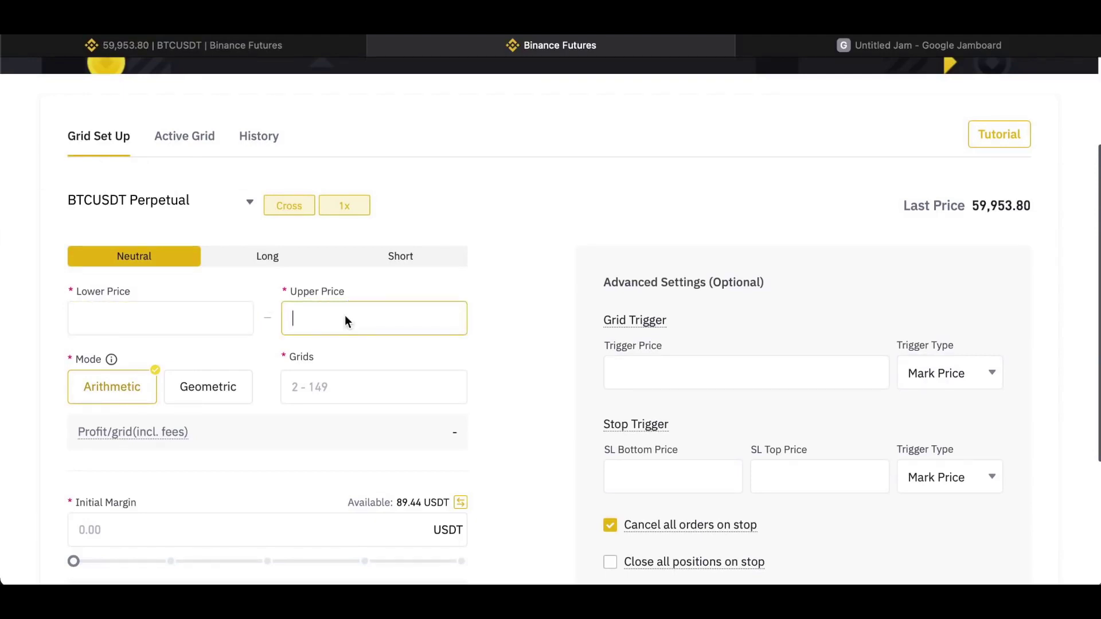
Switch to Google Jamboard and draw three teal horizontal lines on the BTCUSDT chart, at about 50000, 67000 and 59000
click(886, 45)
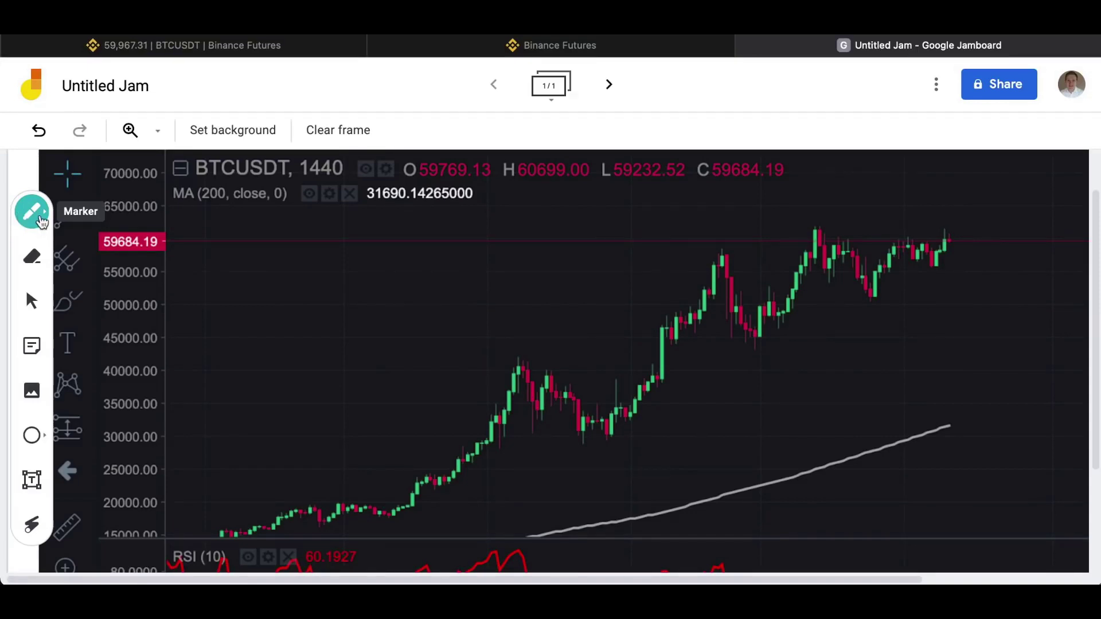
key(ctrl+z)
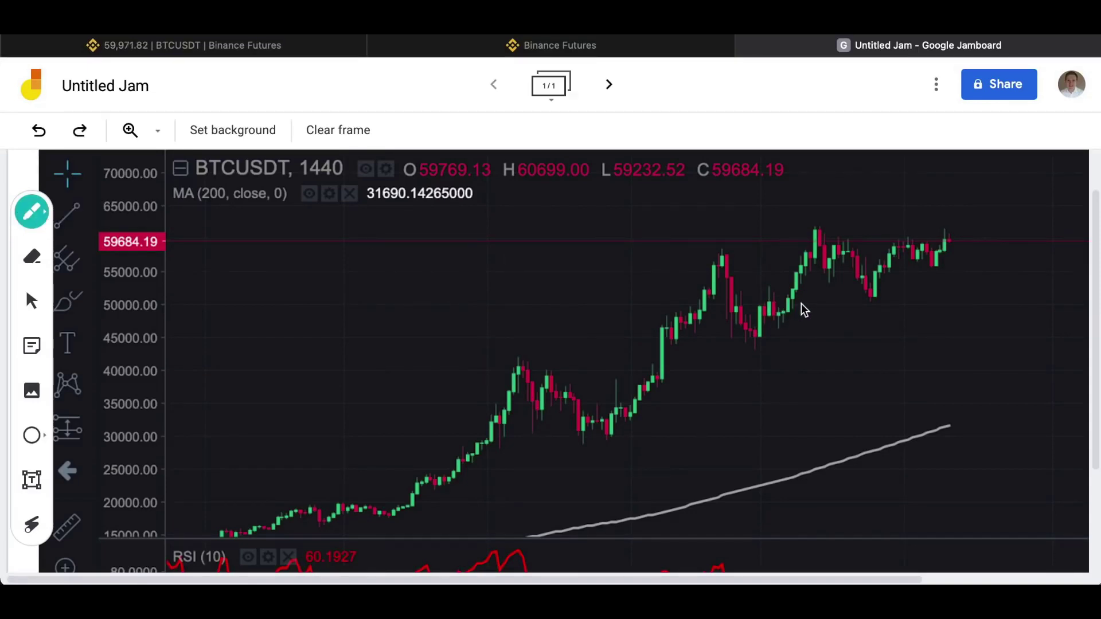
drag(886, 297, 1058, 308)
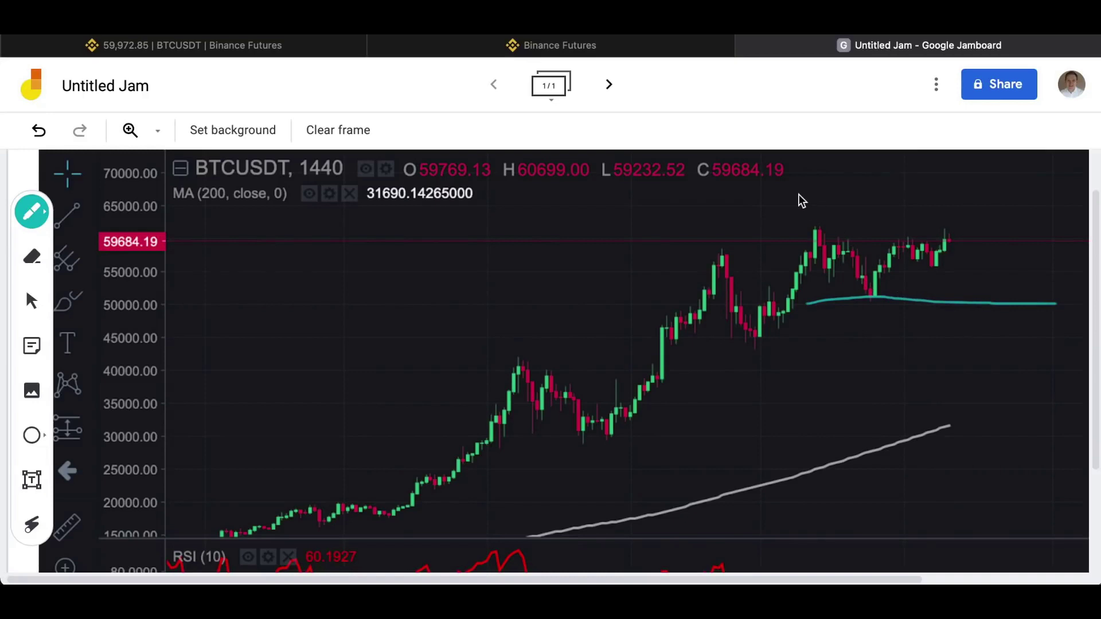
drag(847, 195, 1077, 195)
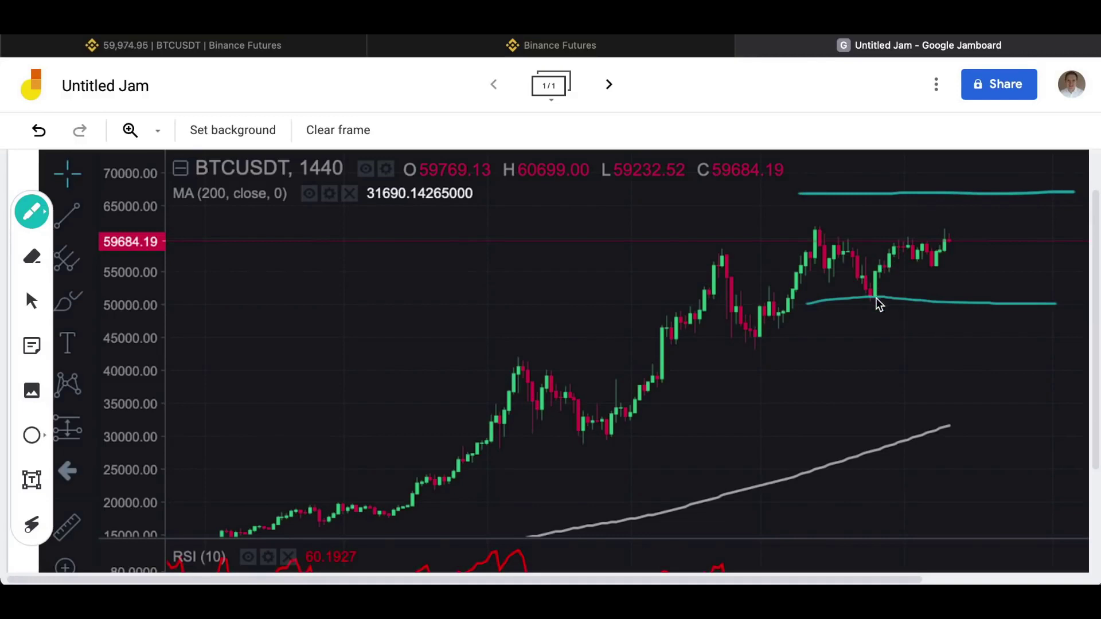
drag(793, 246, 1074, 246)
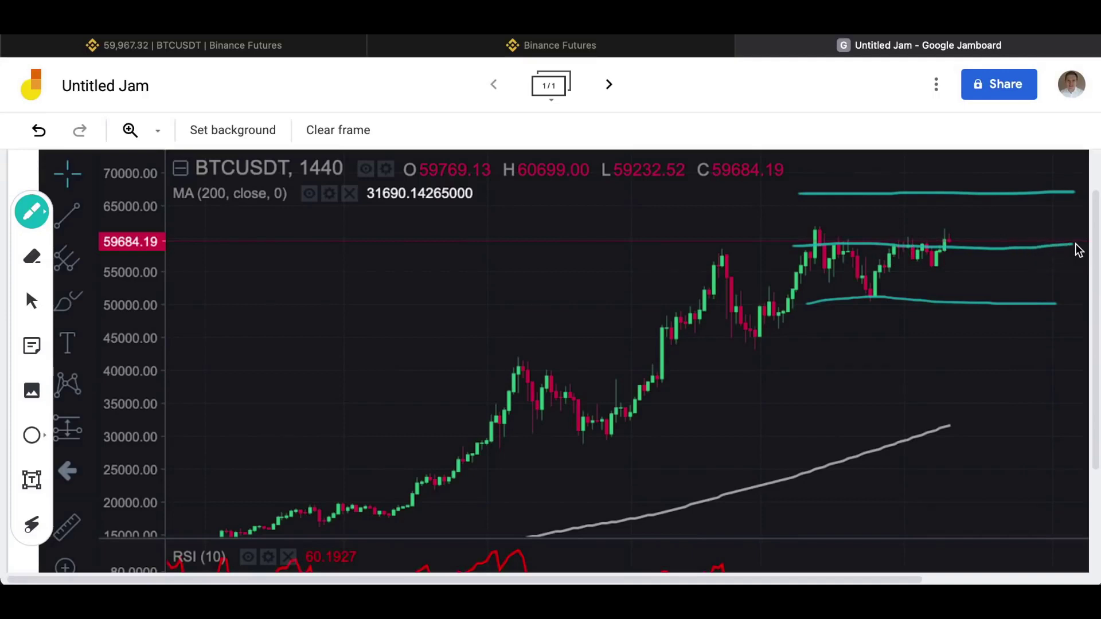
Draw a green marker zigzag between the lower and middle lines on the chart
click(36, 213)
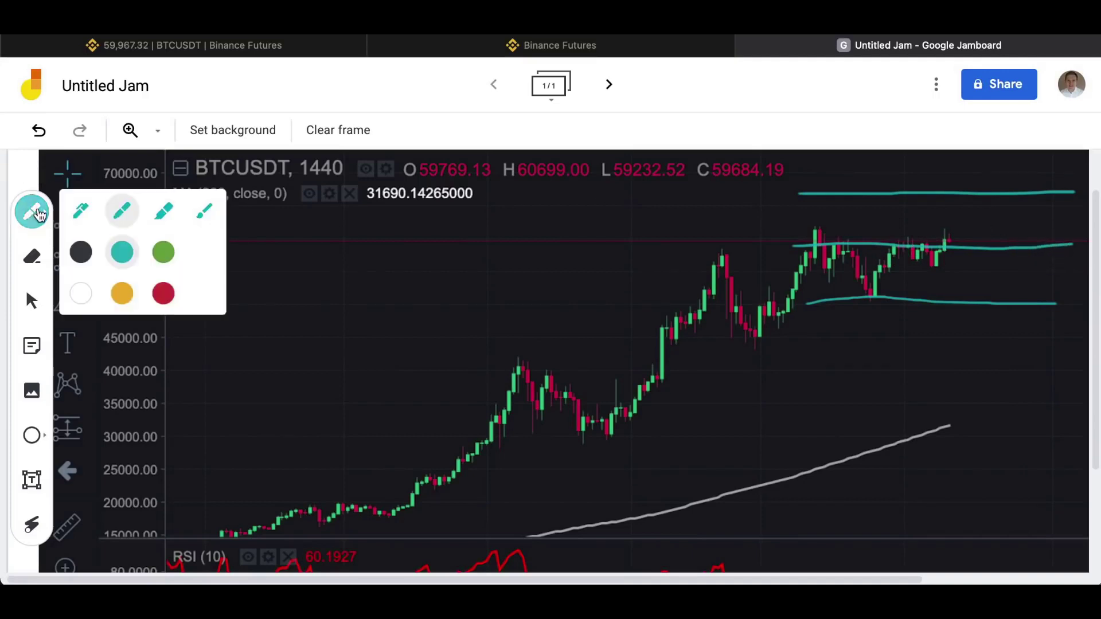
click(162, 253)
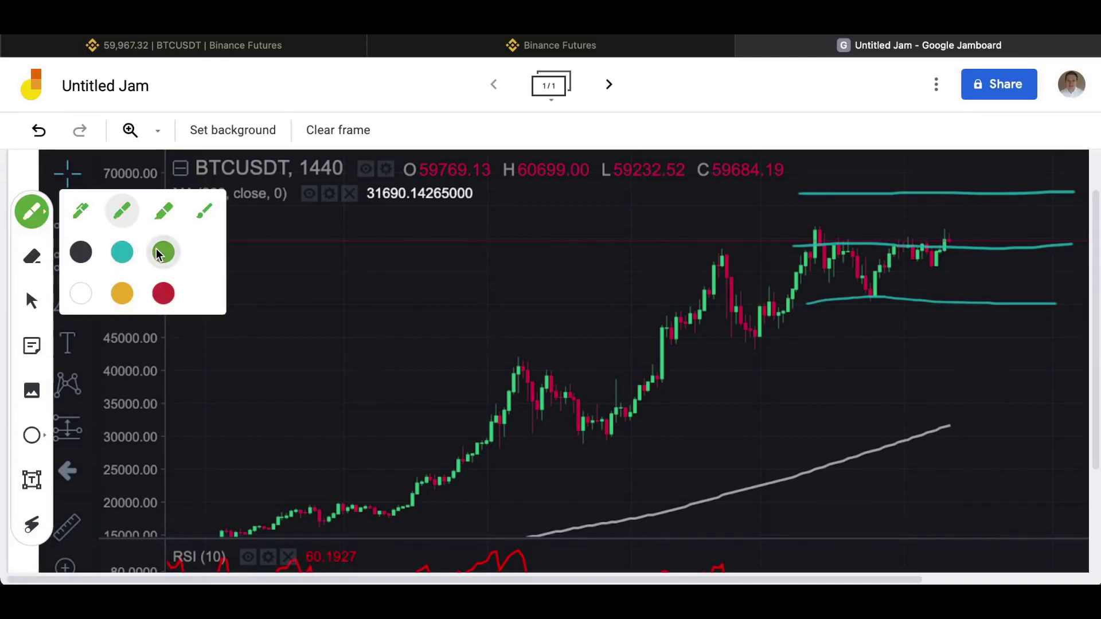
mouse_move(812, 266)
mouse_down()
mouse_move(827, 256)
mouse_move(846, 288)
mouse_move(877, 291)
mouse_move(922, 254)
mouse_move(973, 295)
mouse_move(1010, 285)
mouse_move(1042, 251)
mouse_move(1041, 298)
mouse_move(1083, 259)
mouse_up()
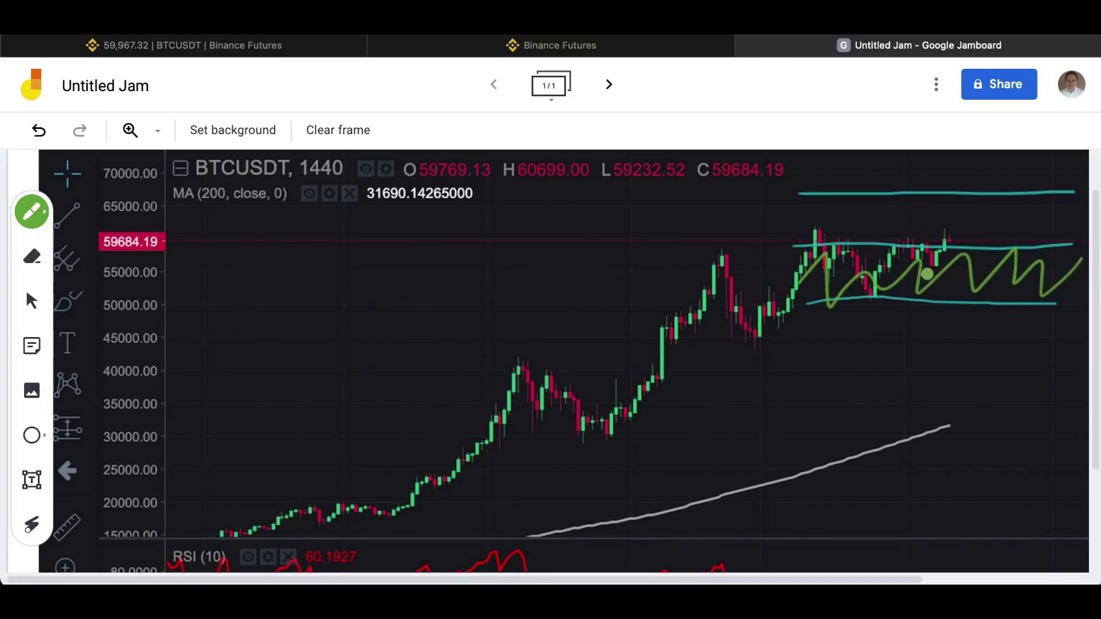
Draw a red marker zigzag between the middle and upper lines on the chart
click(35, 211)
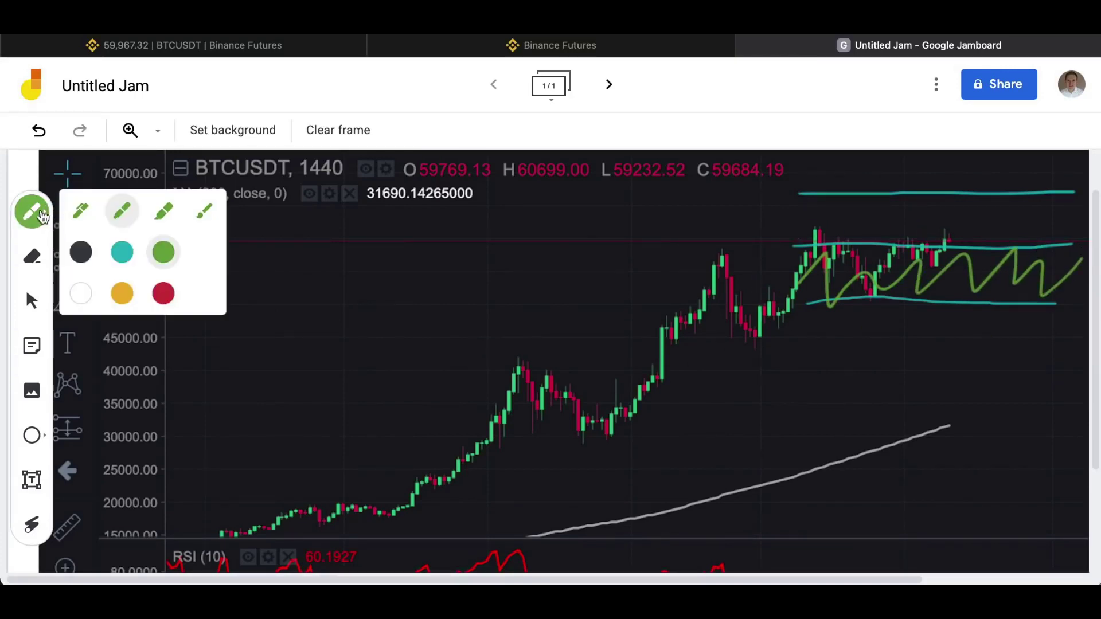
click(163, 294)
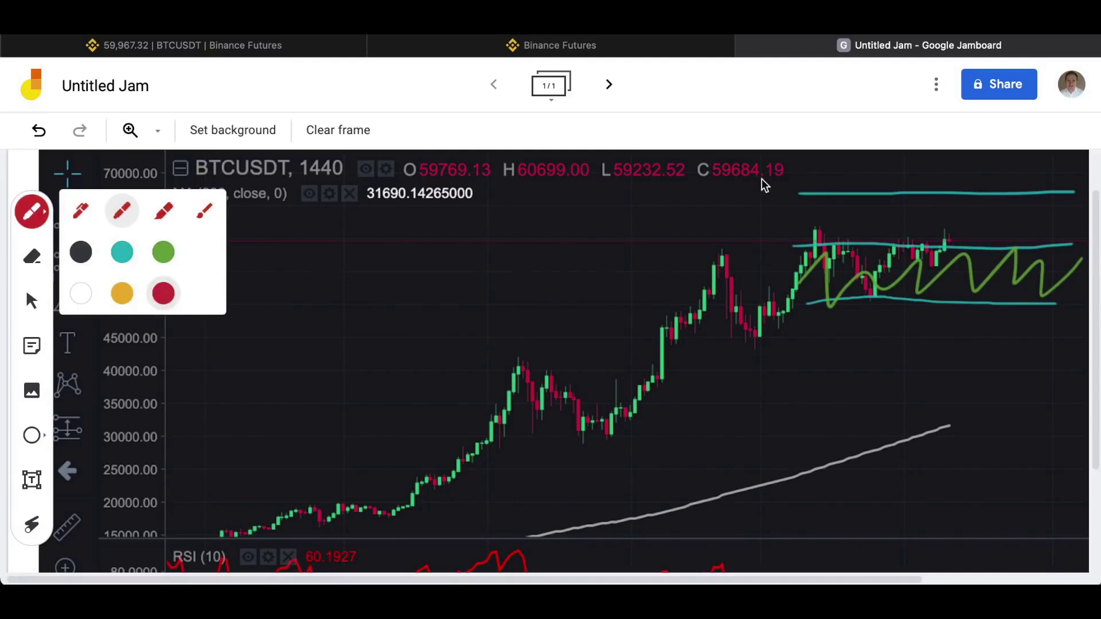
drag(794, 224, 814, 196)
mouse_move(810, 256)
mouse_down()
mouse_move(936, 189)
mouse_move(983, 209)
mouse_move(984, 232)
mouse_up()
mouse_move(1037, 207)
mouse_down()
mouse_move(1049, 227)
mouse_move(1084, 212)
mouse_up()
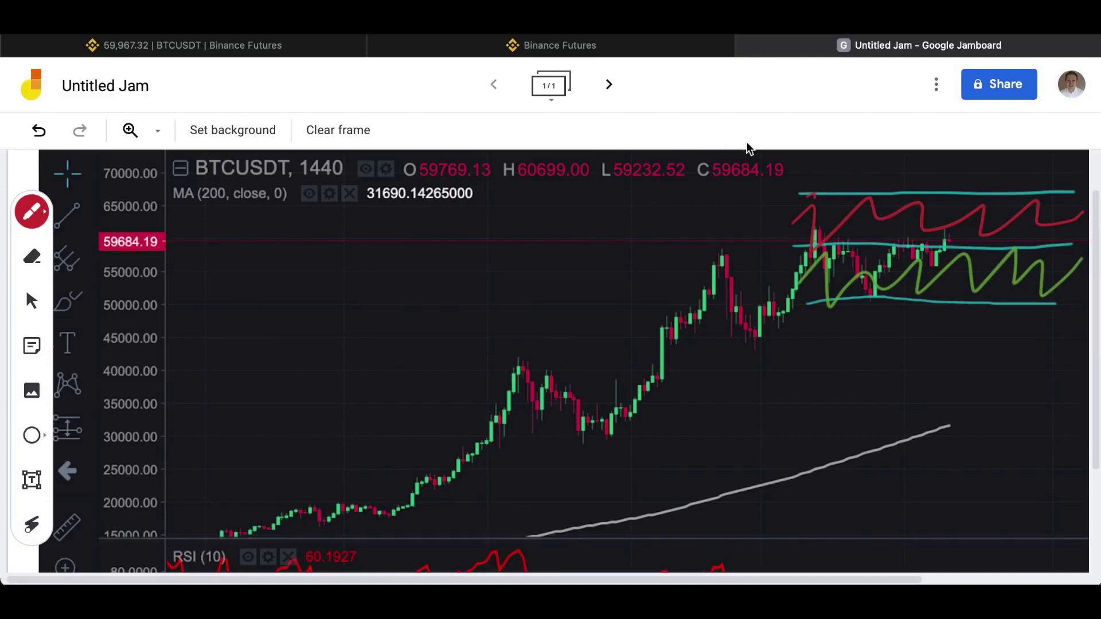
Switch to Binance Futures and compare the grid setup form with the annotated price range in Jamboard
click(648, 52)
scroll(212, 323, down, 1)
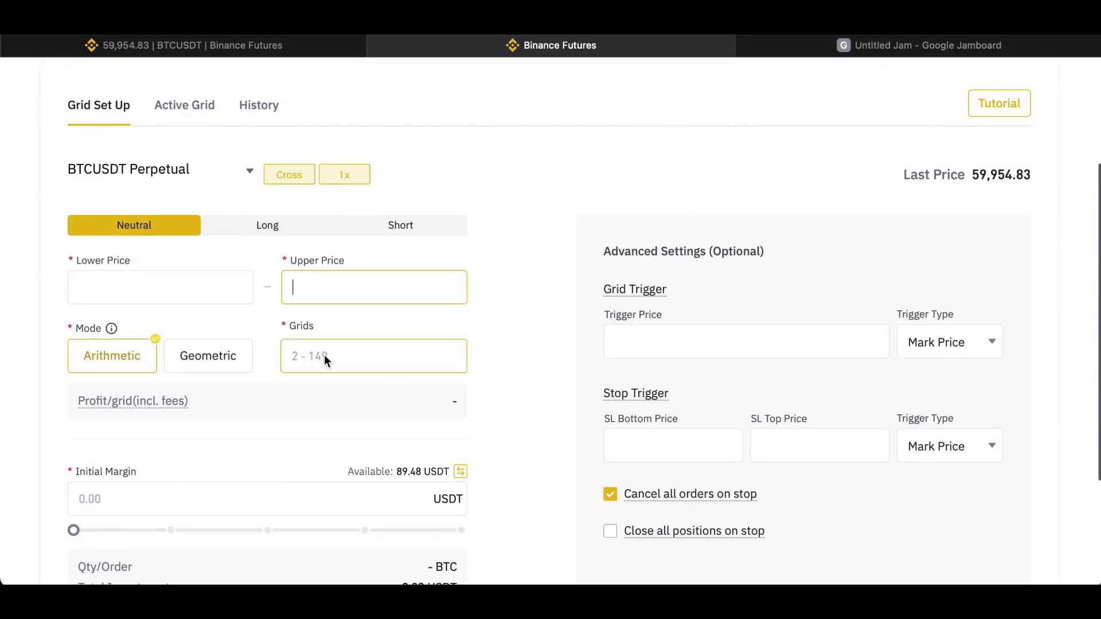
click(899, 46)
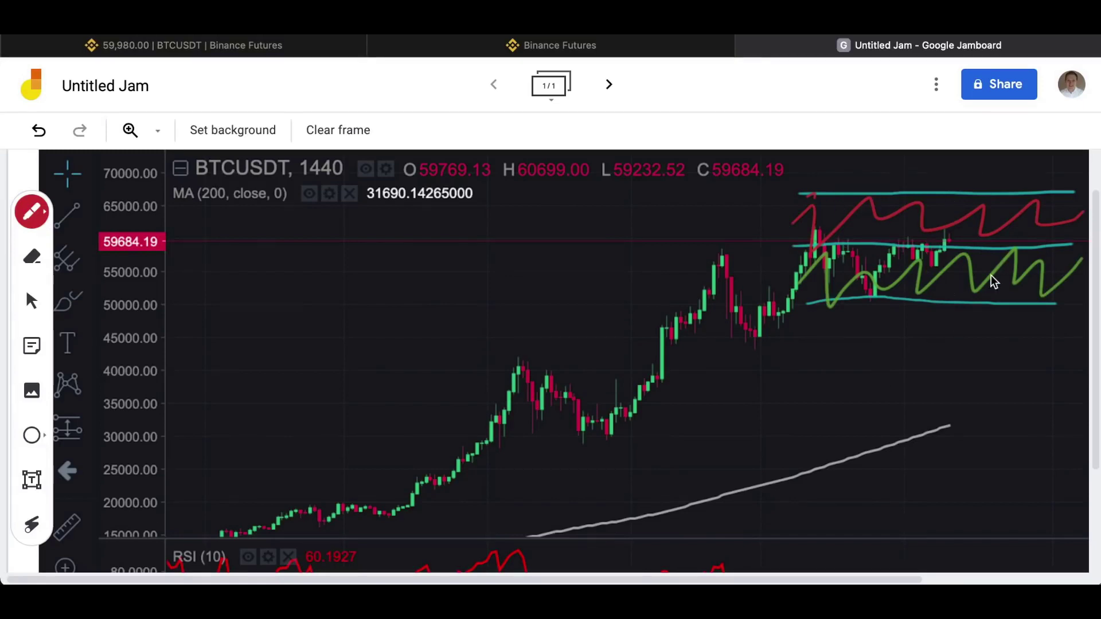
click(585, 50)
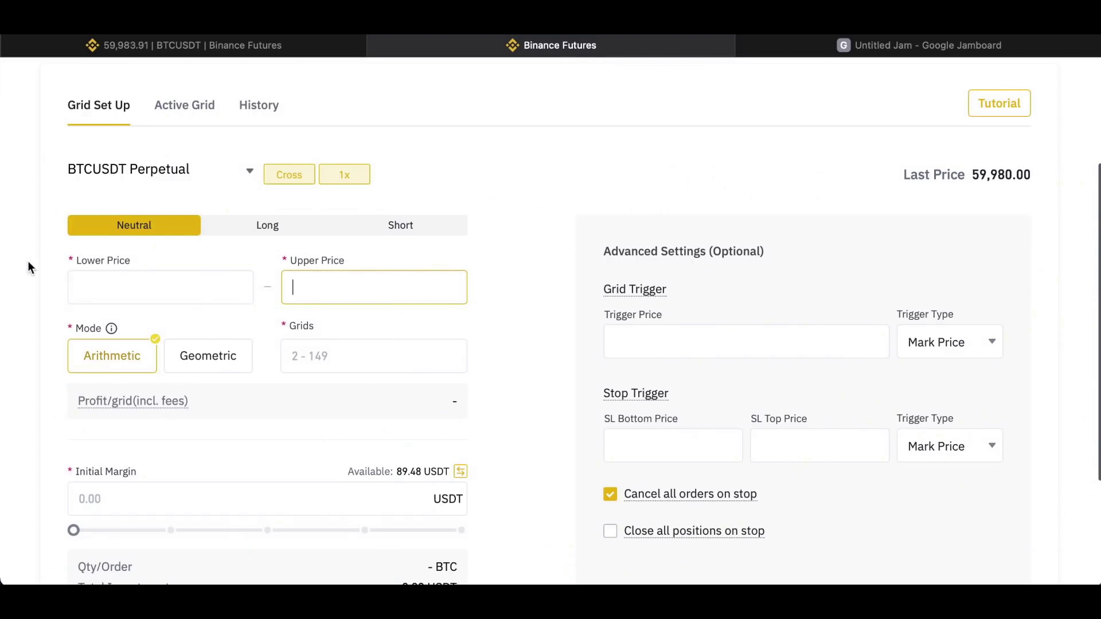
Select BTCUSDT Perpetual as the contract for the grid
scroll(28, 260, up, 2)
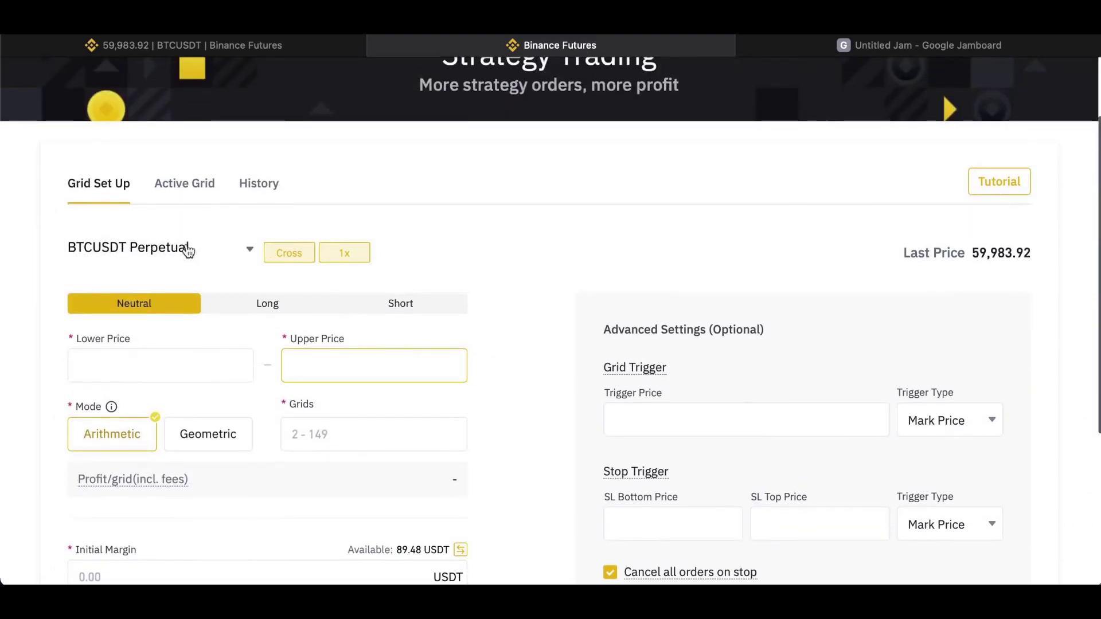
click(250, 255)
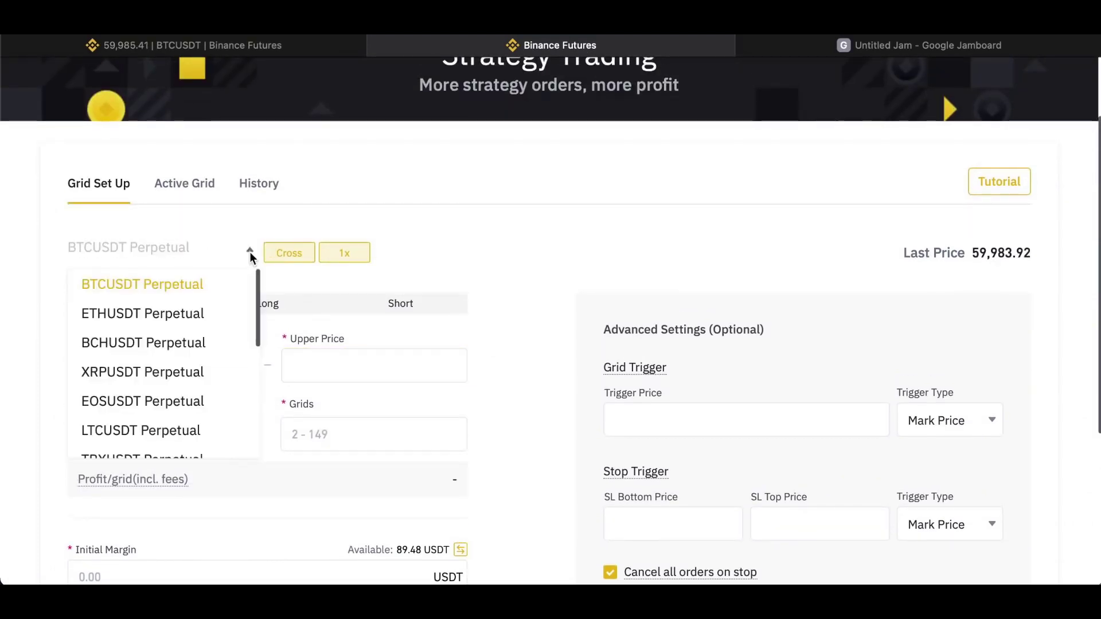
click(167, 287)
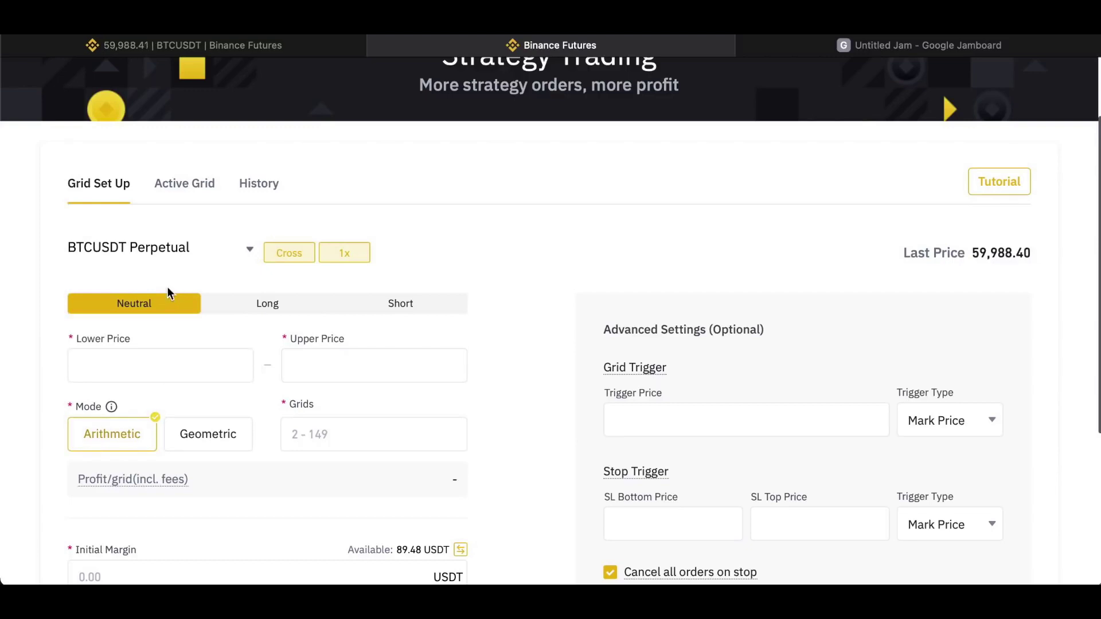
Try the Long and Short grid directions, check the BTCUSDT price chart, and return the direction to Neutral
scroll(167, 287, down, 2)
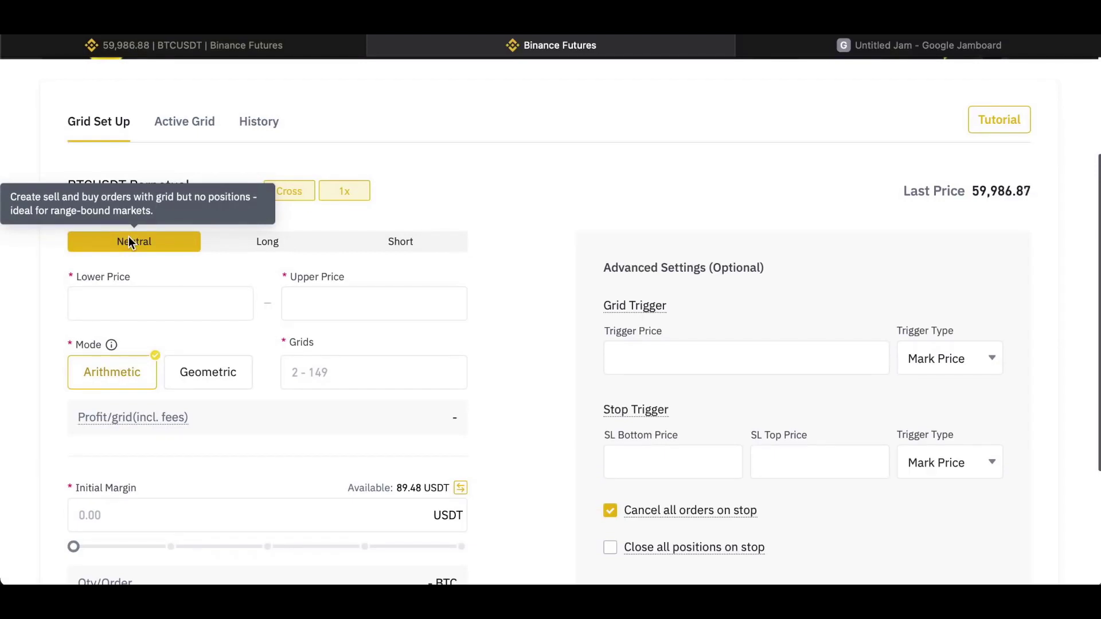
click(294, 243)
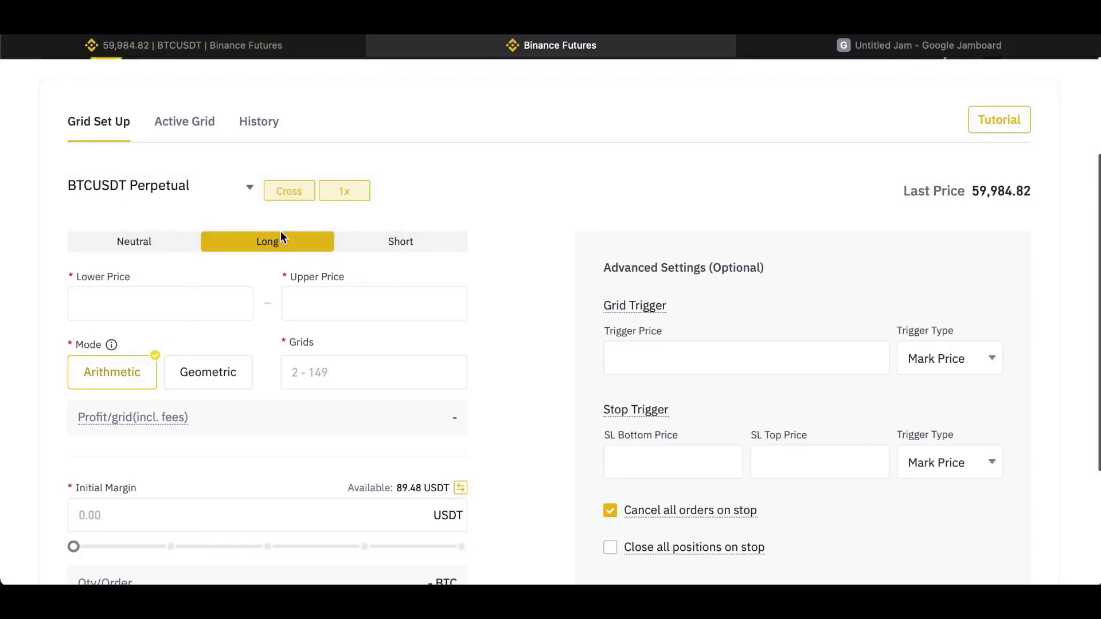
click(206, 48)
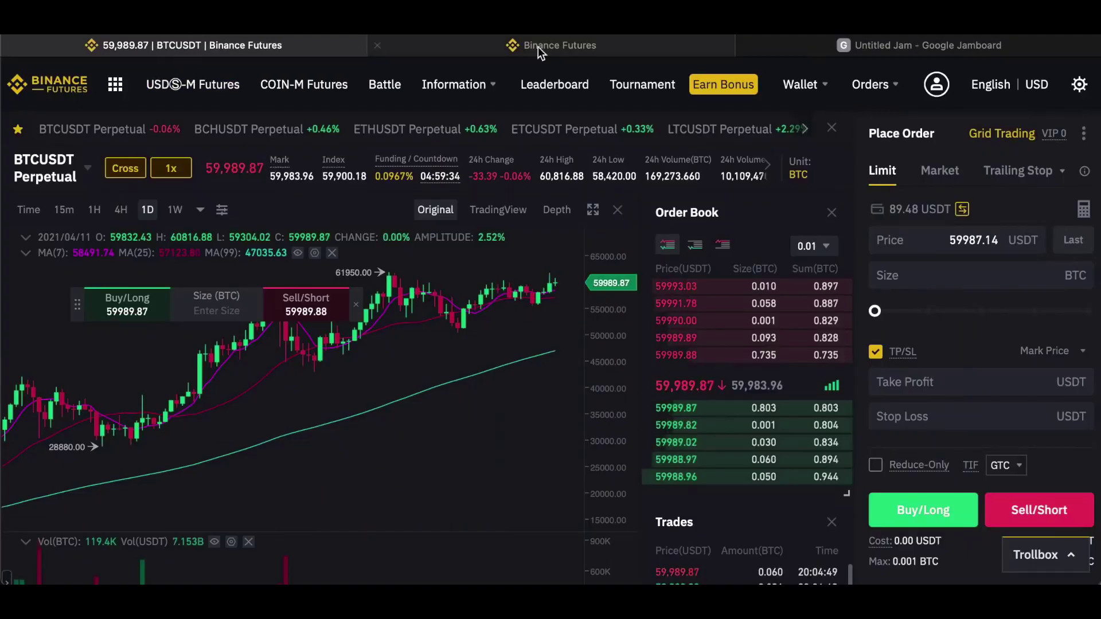
click(543, 44)
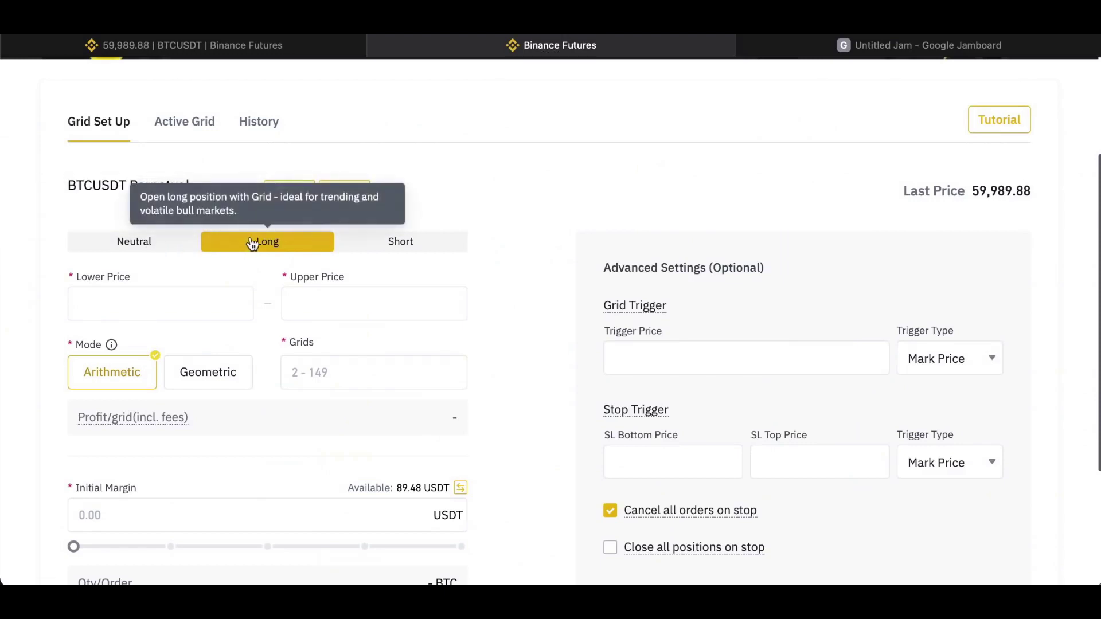
click(418, 244)
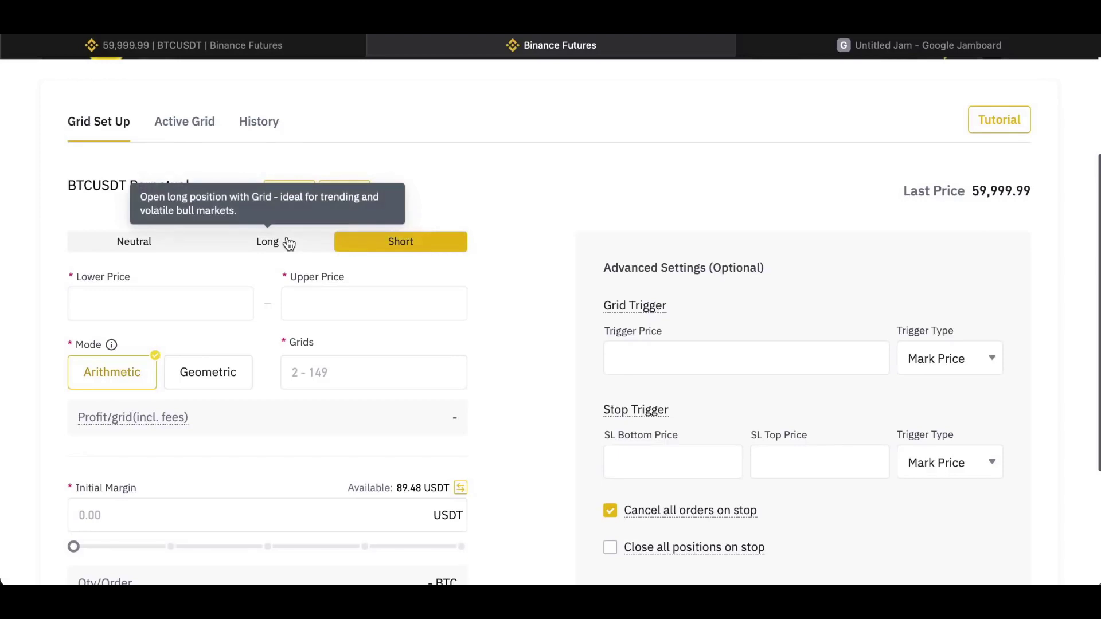
click(144, 239)
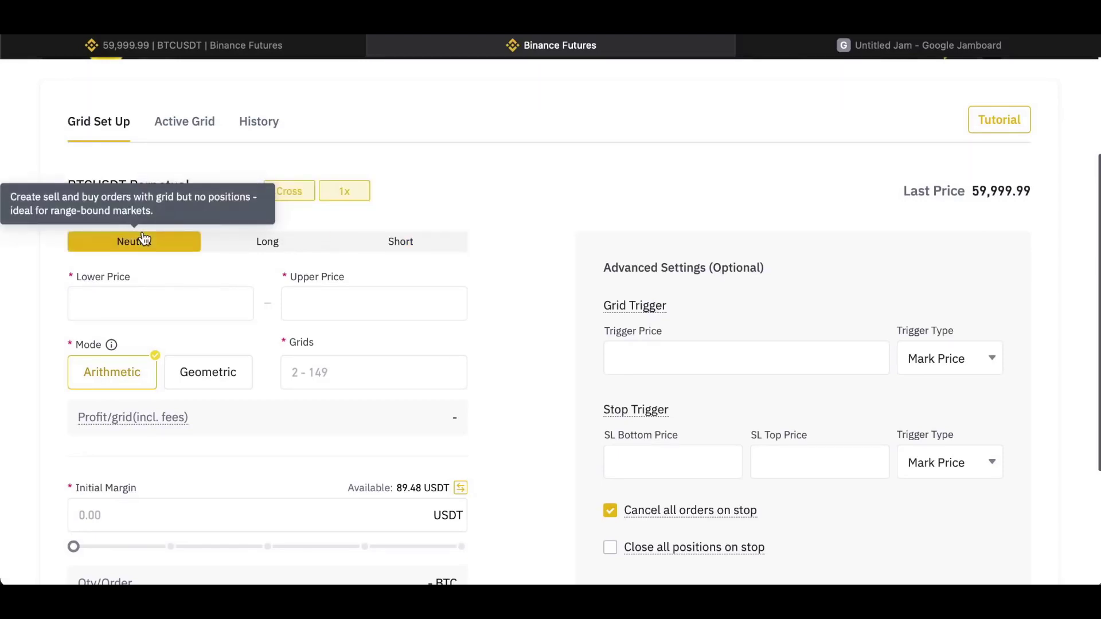
Check the BTCUSDT daily price chart, and set the grid's lower price to 52000 and upper price to 68000
click(158, 290)
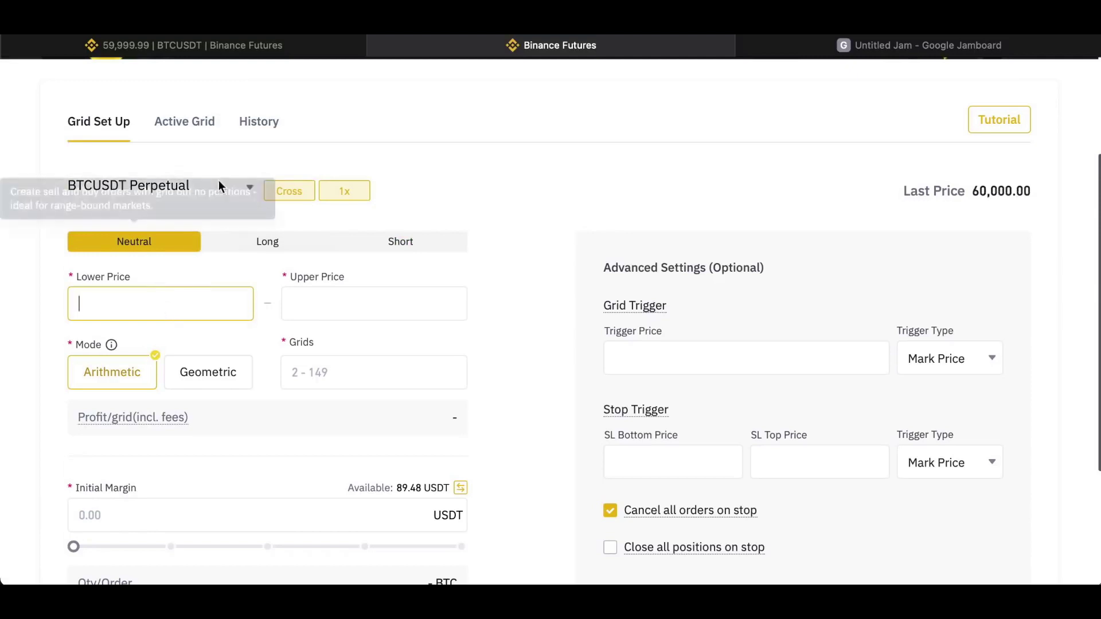
click(213, 47)
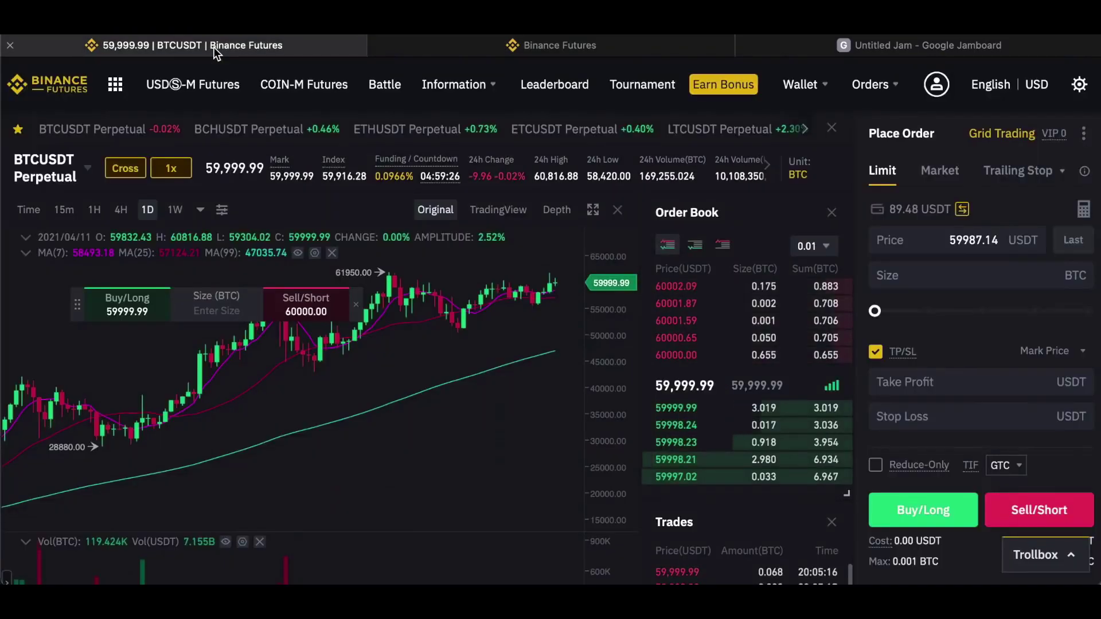
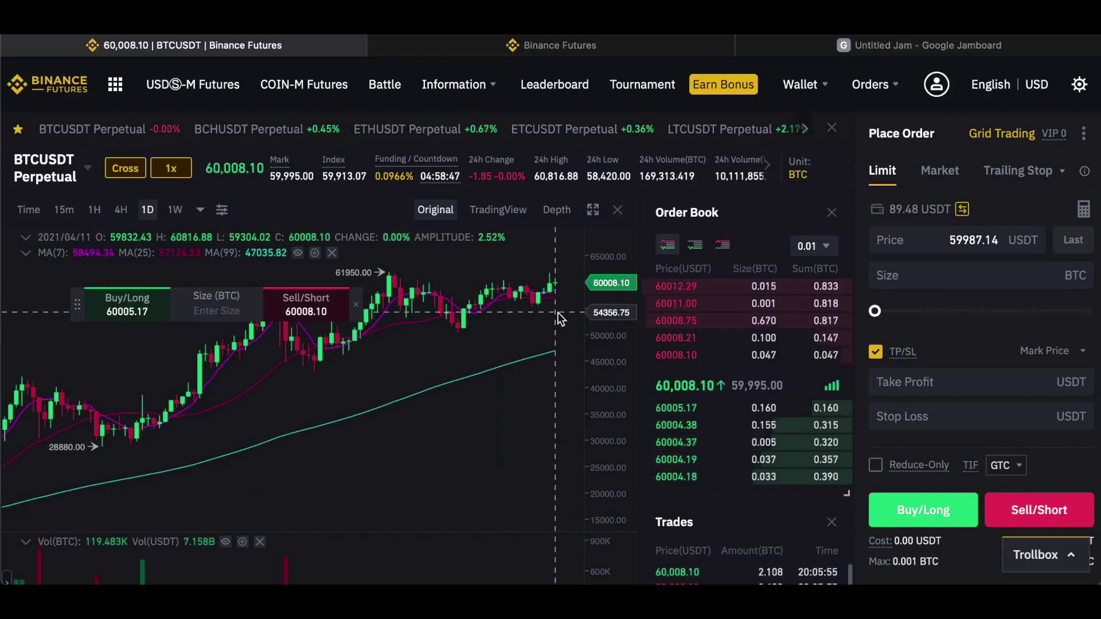
click(596, 46)
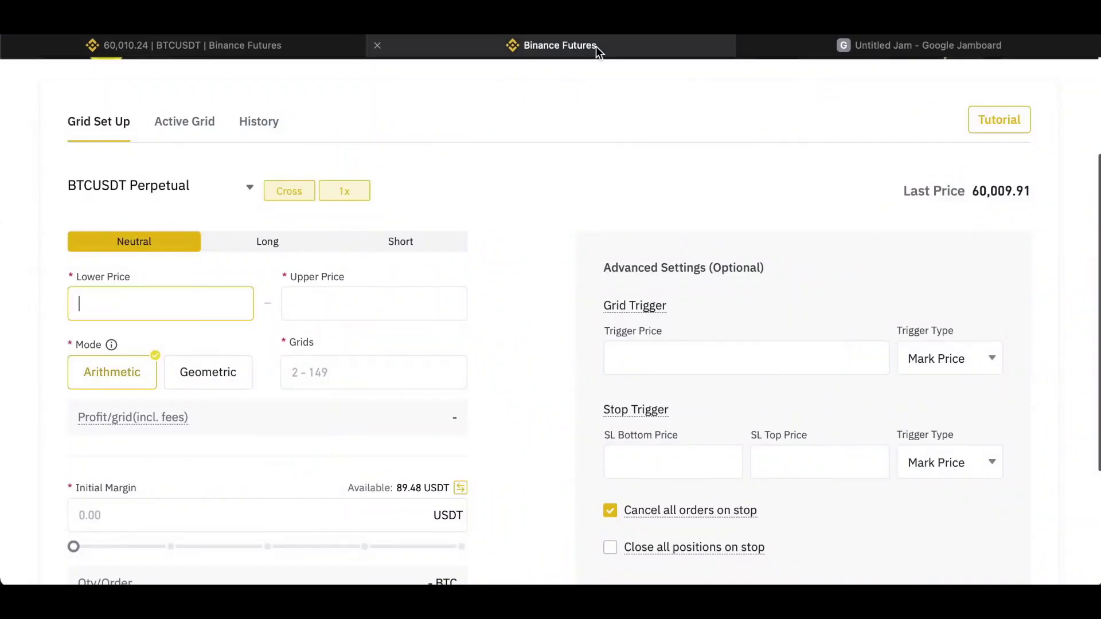
click(131, 305)
text(52000)
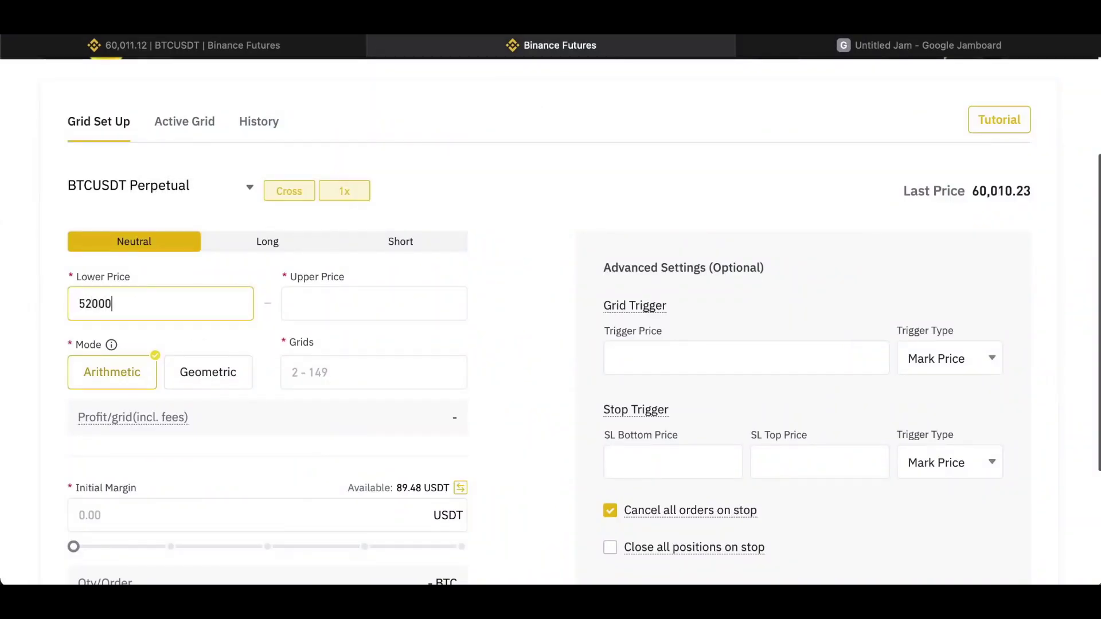
click(339, 304)
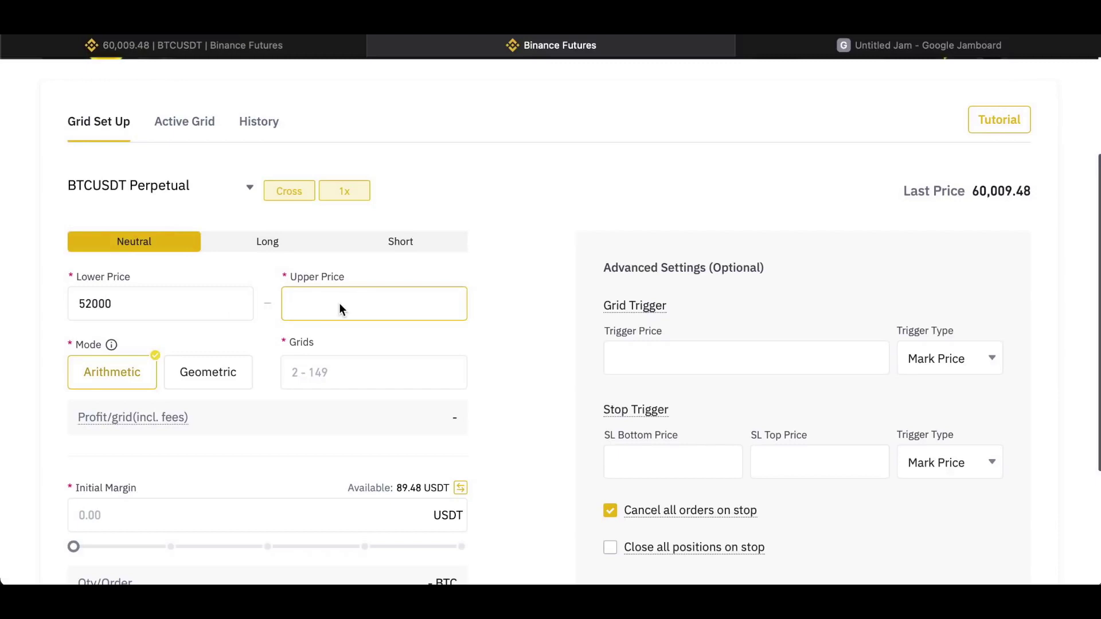
text(688)
text(000)
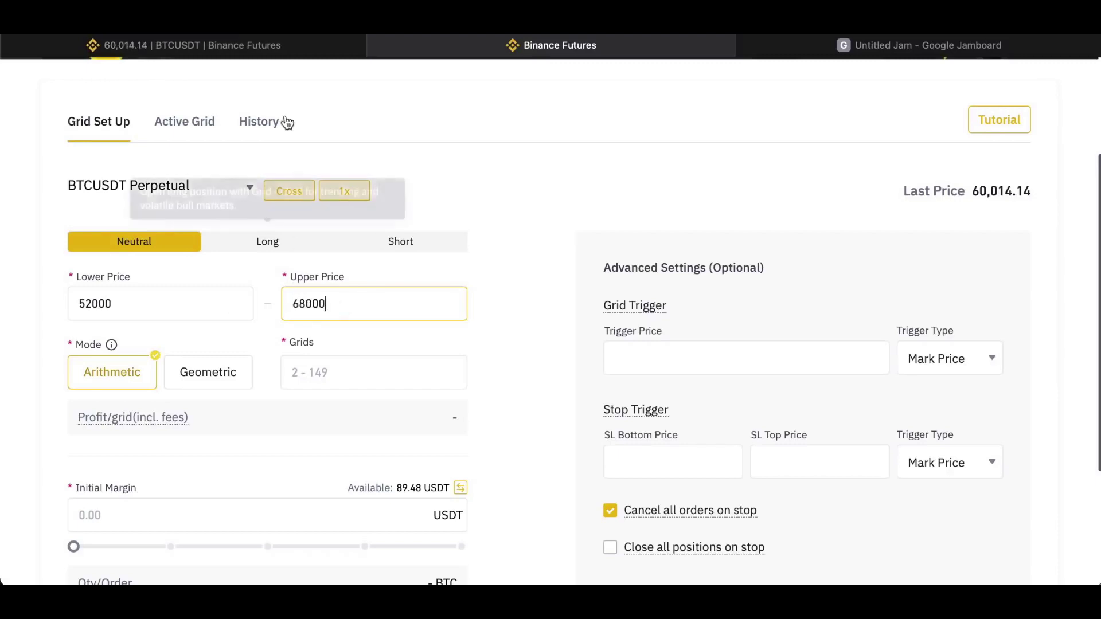
Compare the range with the BTCUSDT price chart, and set the grid's lower price to 58000 and upper price to 70000
click(268, 42)
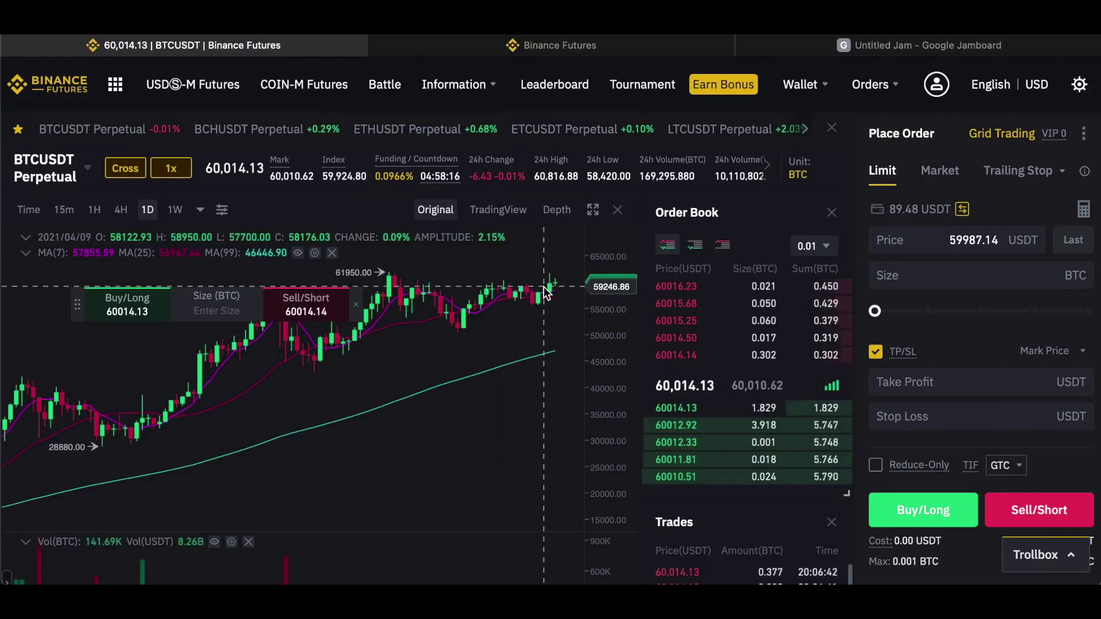
click(592, 47)
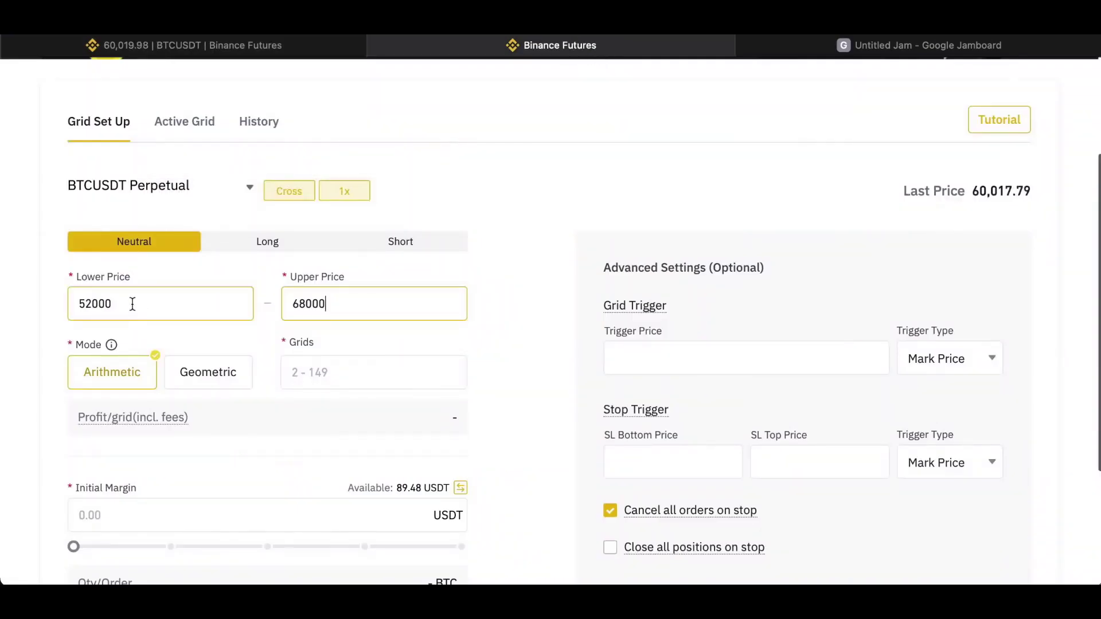
drag(133, 304, 15, 309)
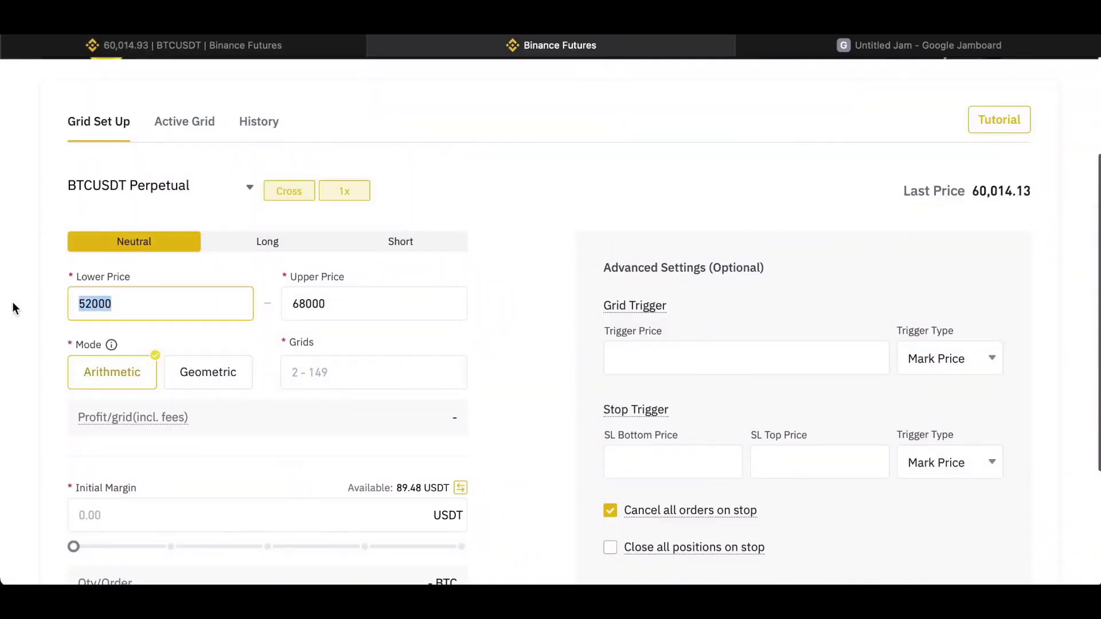
text(5800)
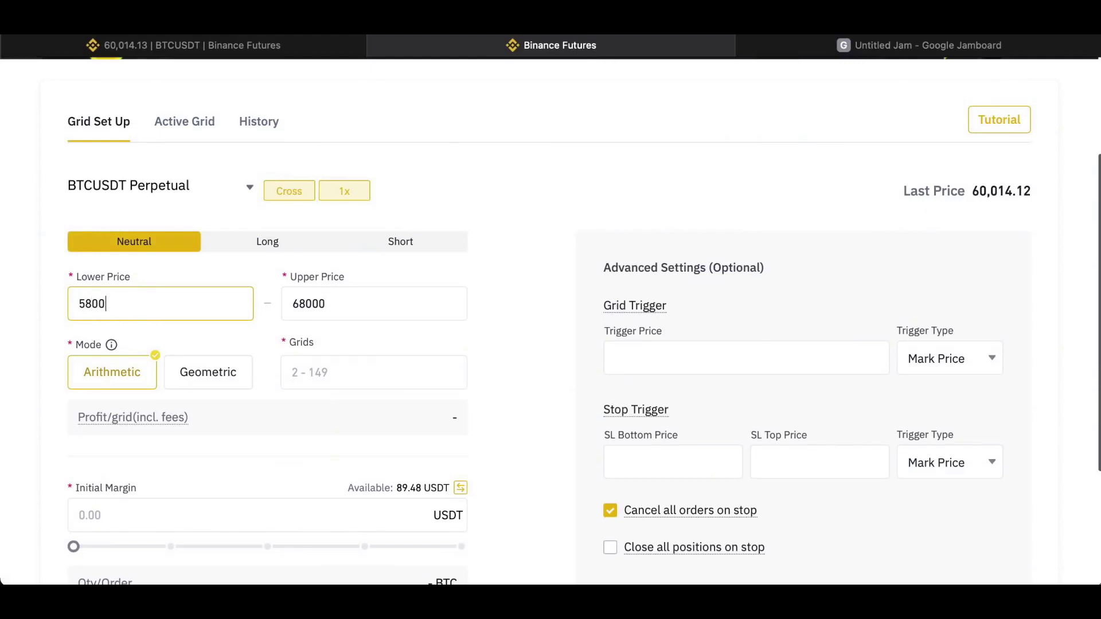
text(0)
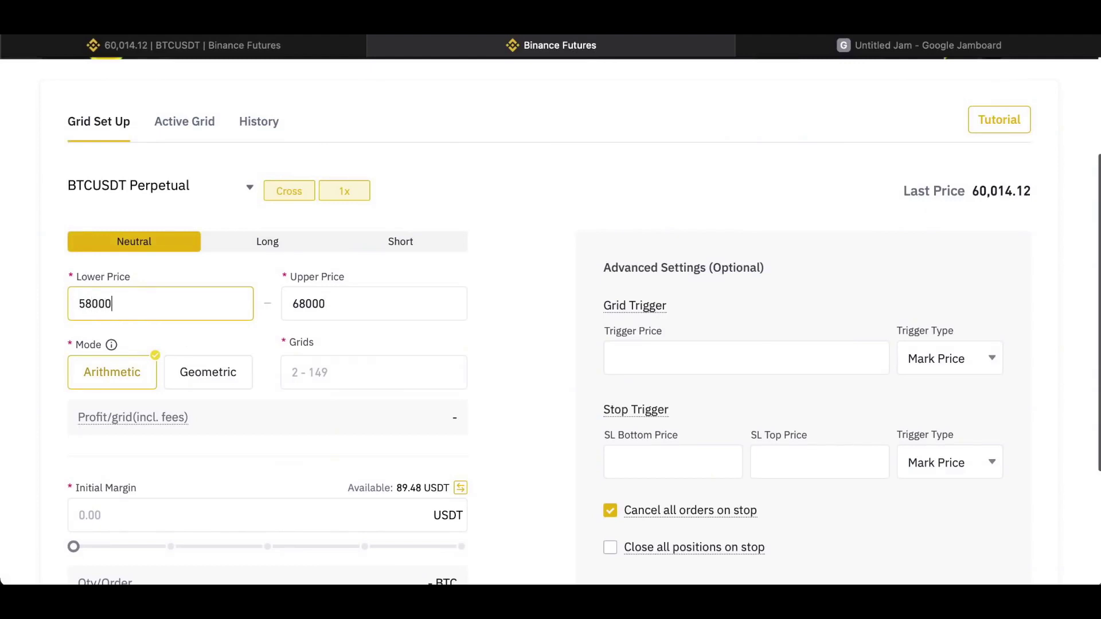
double_click(349, 298)
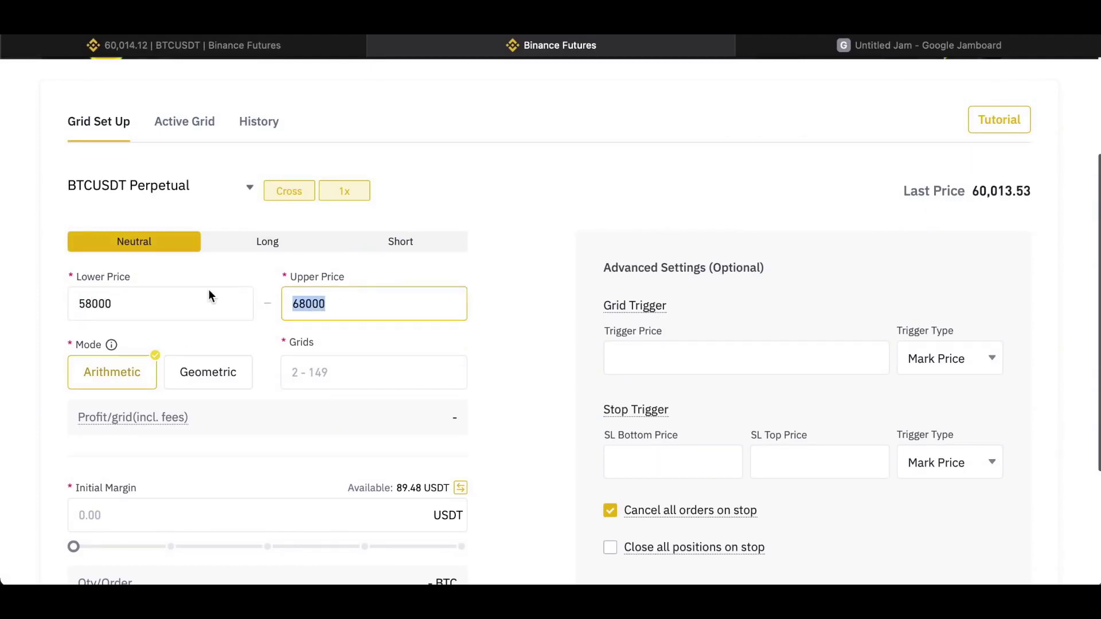
text(700)
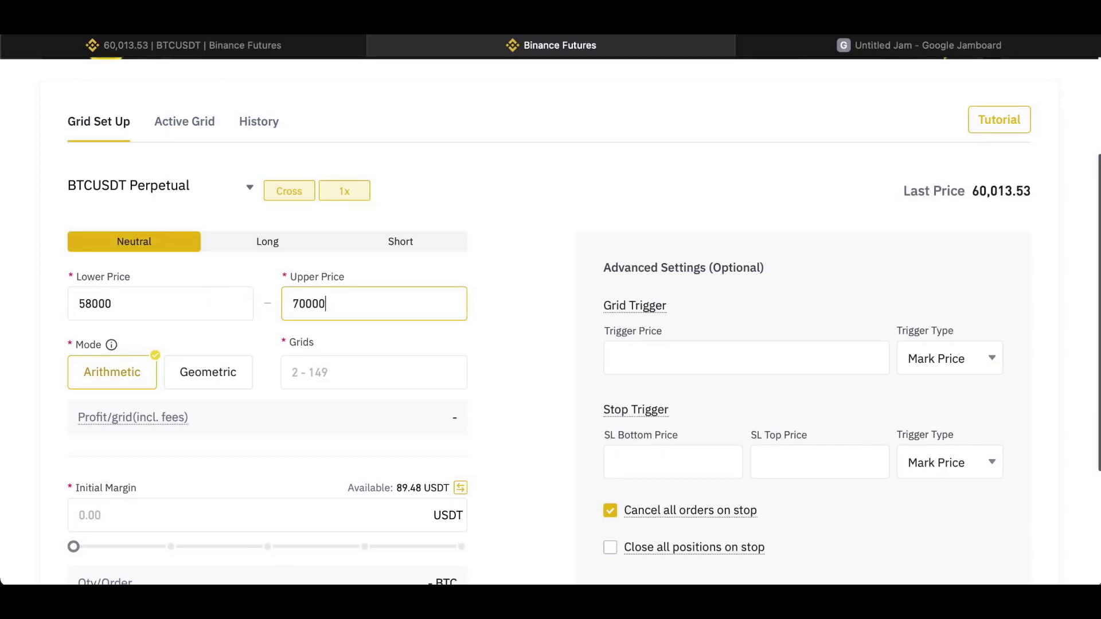
click(235, 53)
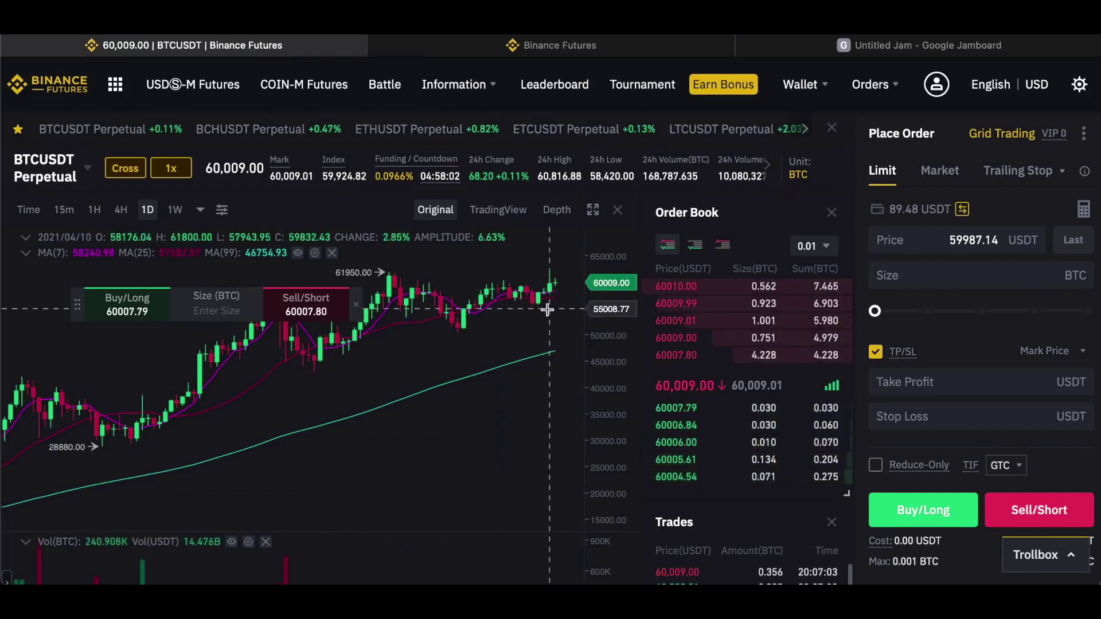
click(581, 42)
click(340, 300)
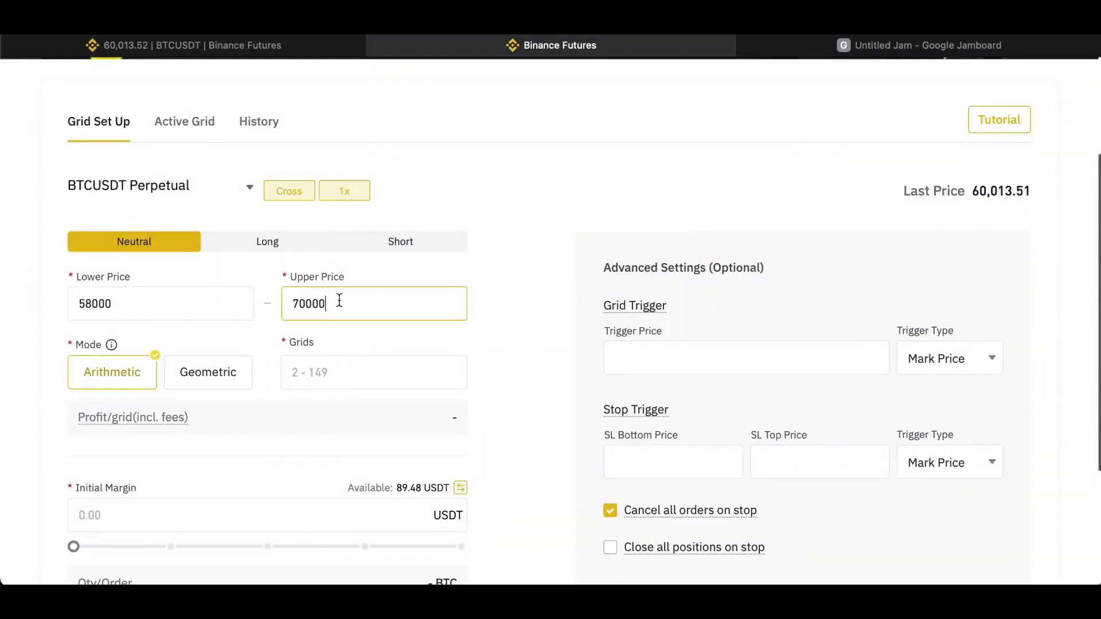
Read the explanation of the grid modes and choose Arithmetic
scroll(340, 300, down, 2)
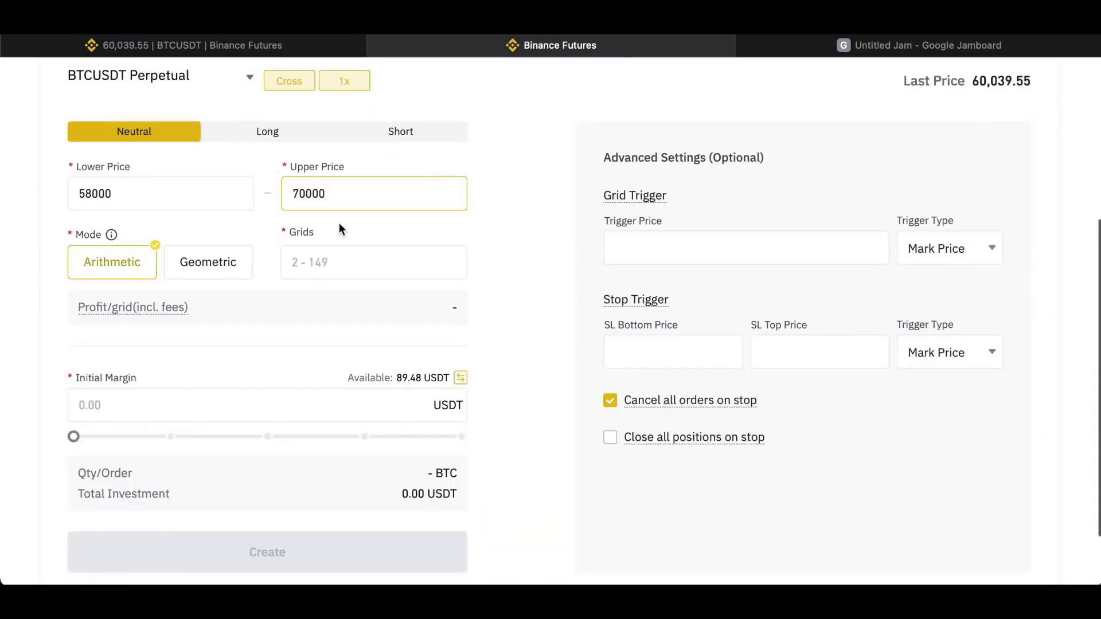
scroll(339, 224, down, 1)
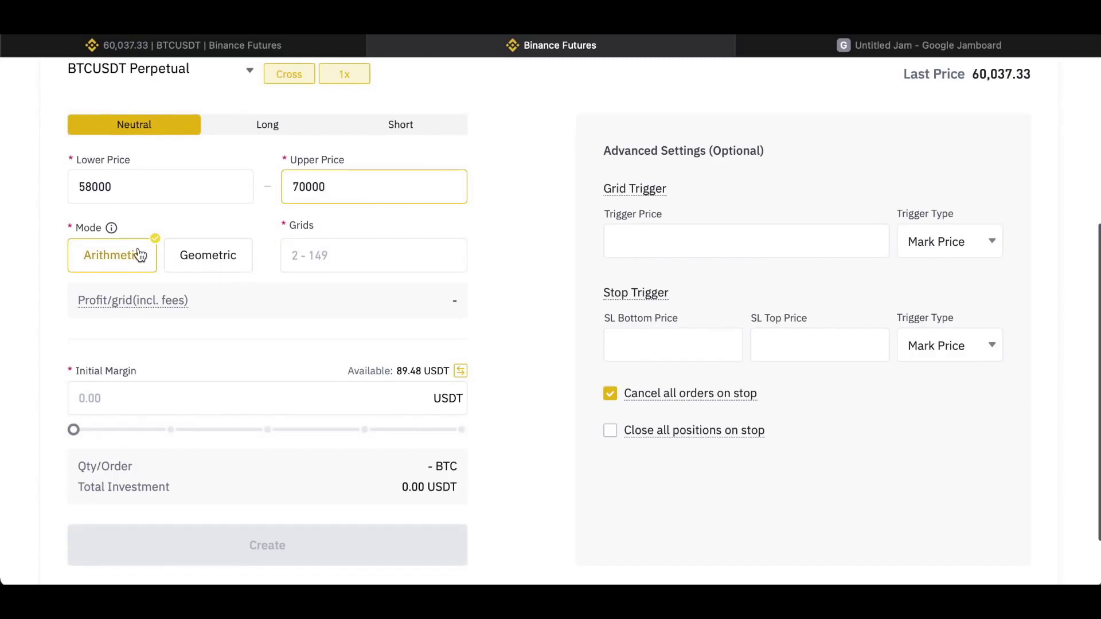
mouse_move(111, 228)
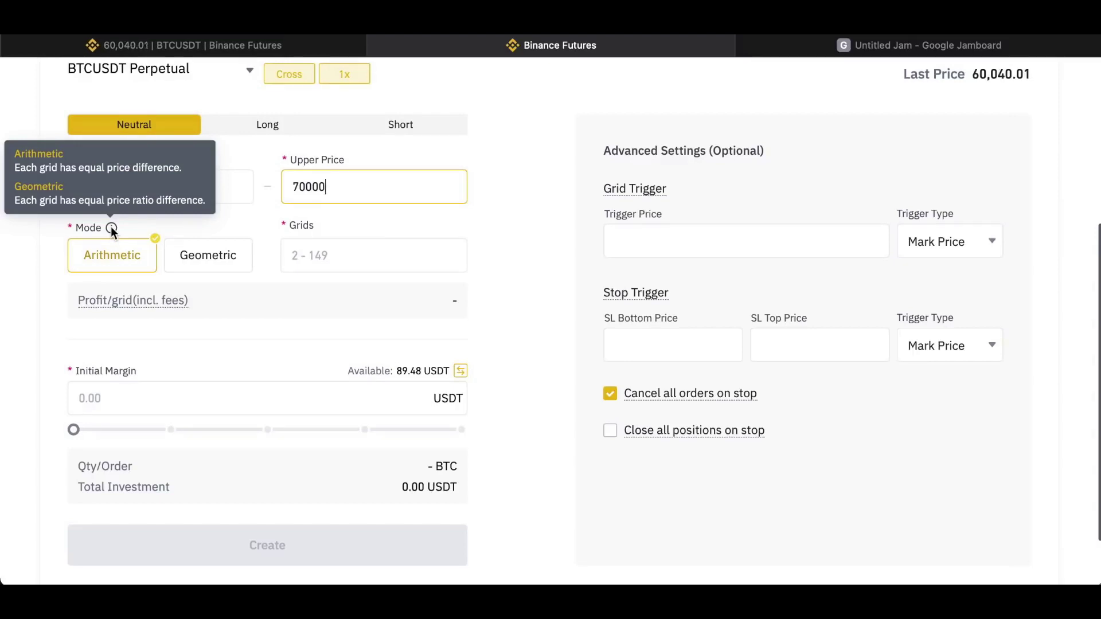
click(131, 253)
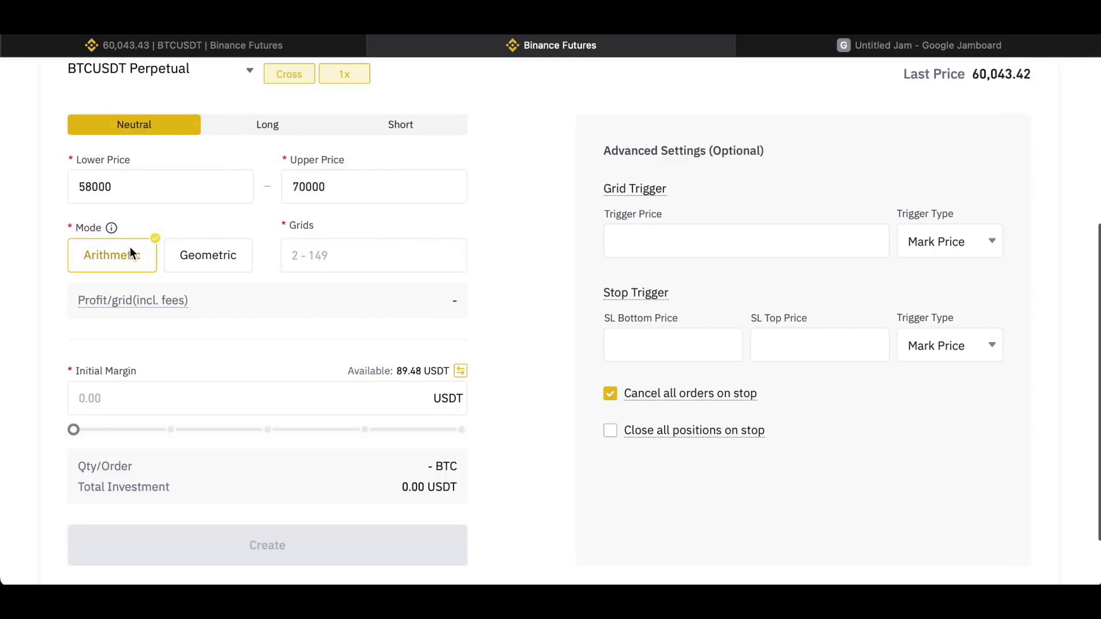
Set the number of grids to 2 and compare the setting with the annotated price range in Jamboard
click(327, 253)
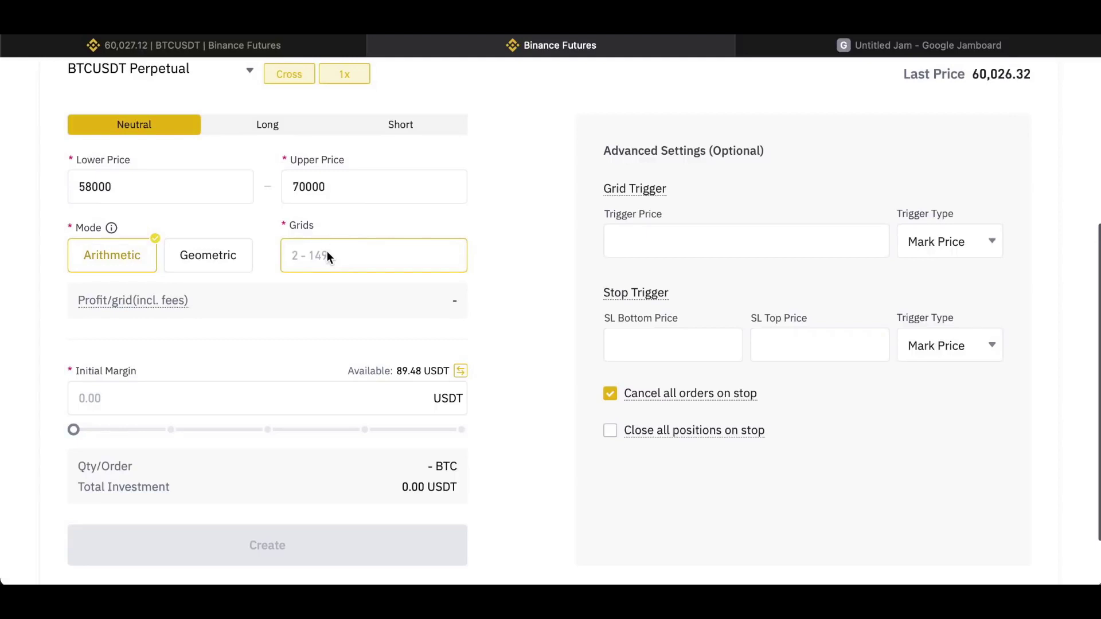
click(872, 44)
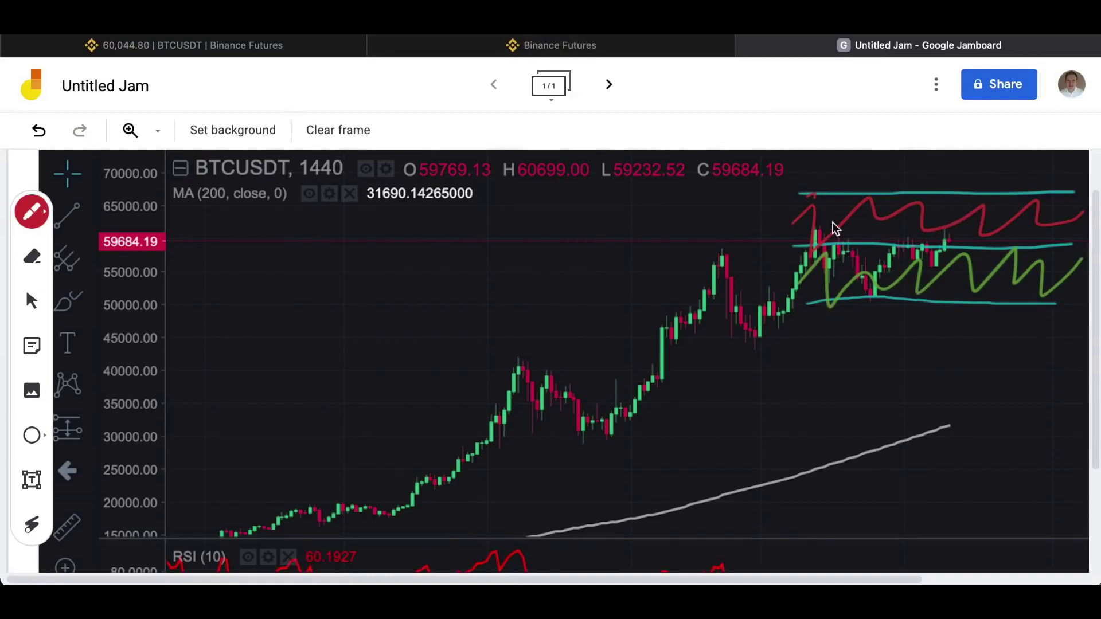
click(596, 49)
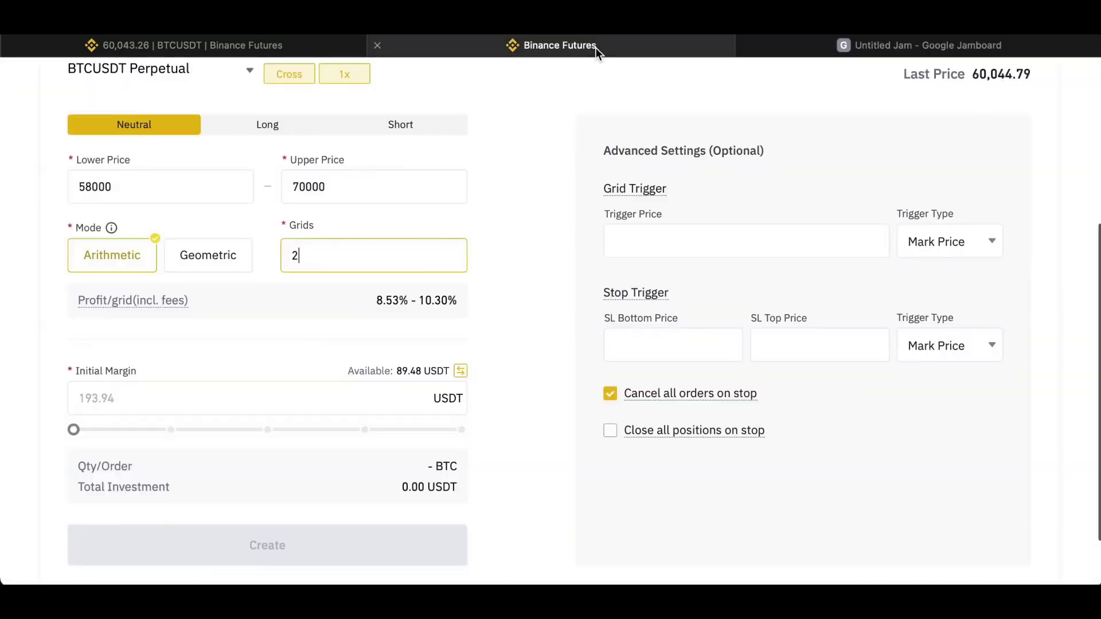
Review the annotated range in Jamboard again and replace the number of grids with 50
drag(308, 256, 225, 258)
click(918, 46)
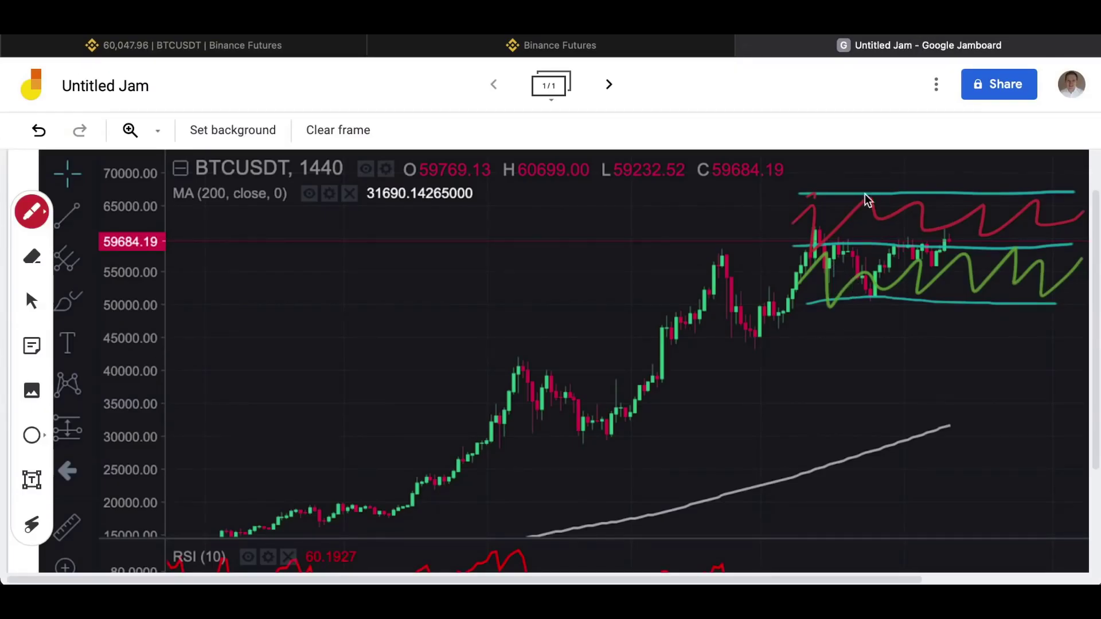
click(539, 46)
key(BackSpace)
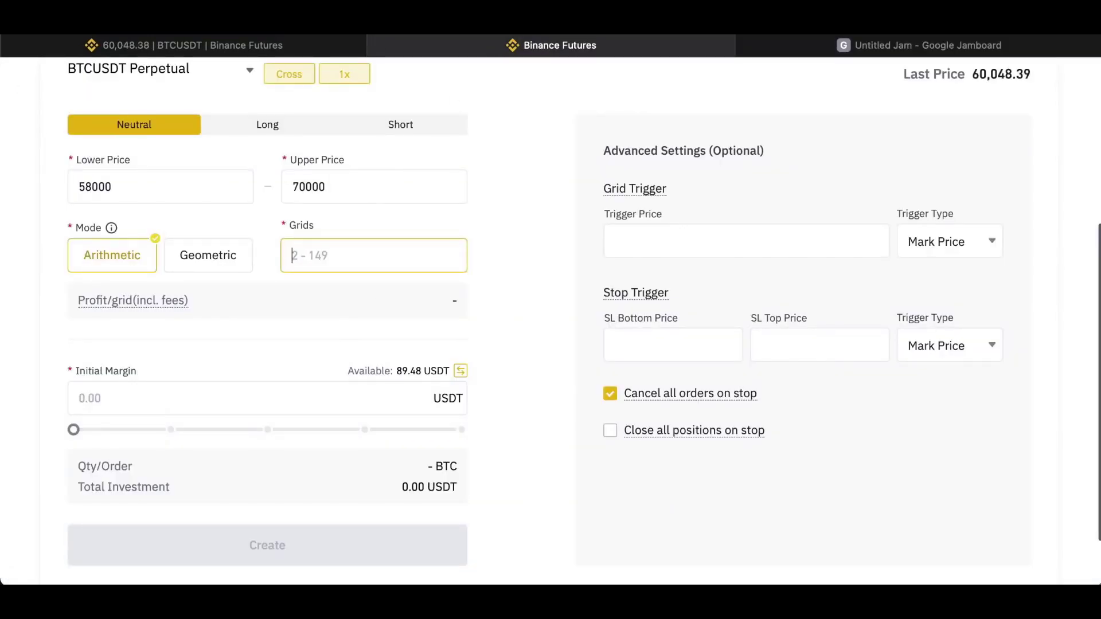
text(50)
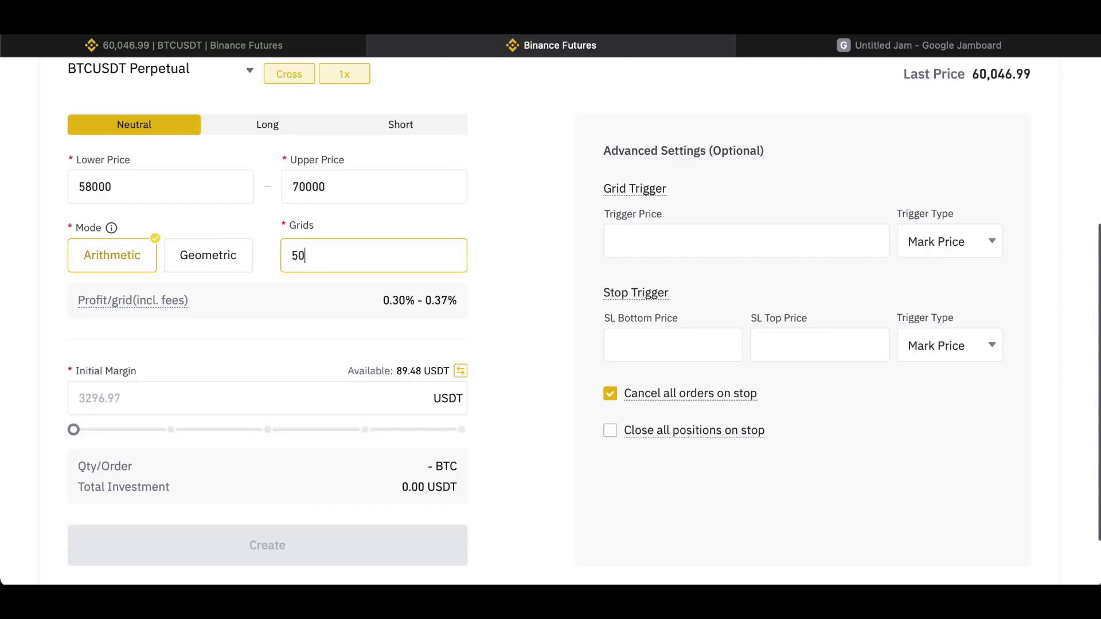
Compare the 50-grid setting and its profit per grid with the annotated price range in Jamboard
click(874, 50)
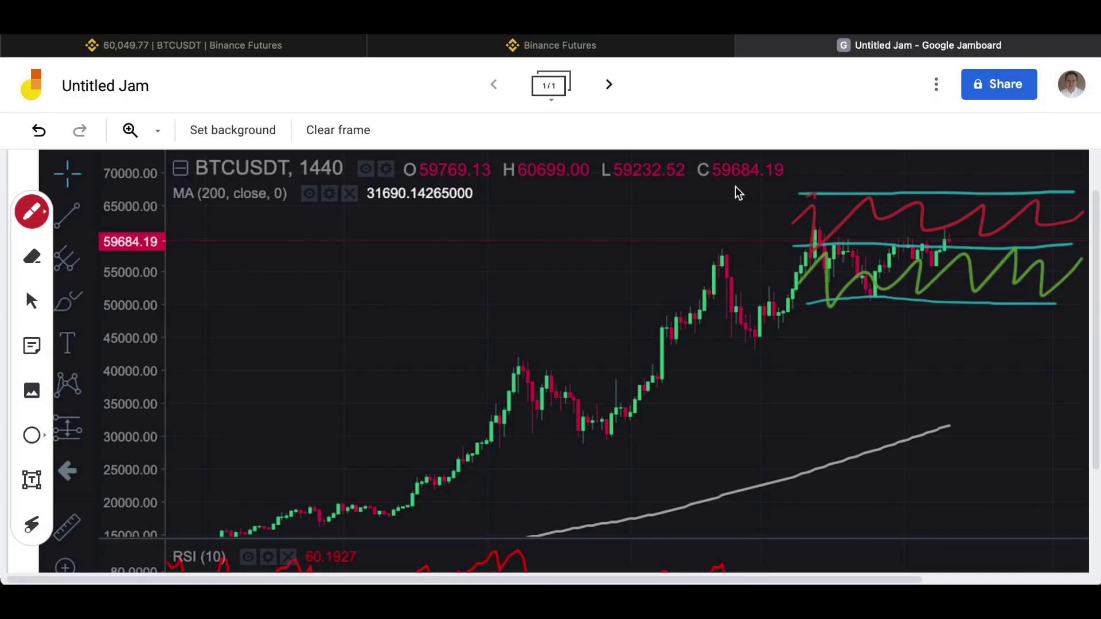
click(562, 44)
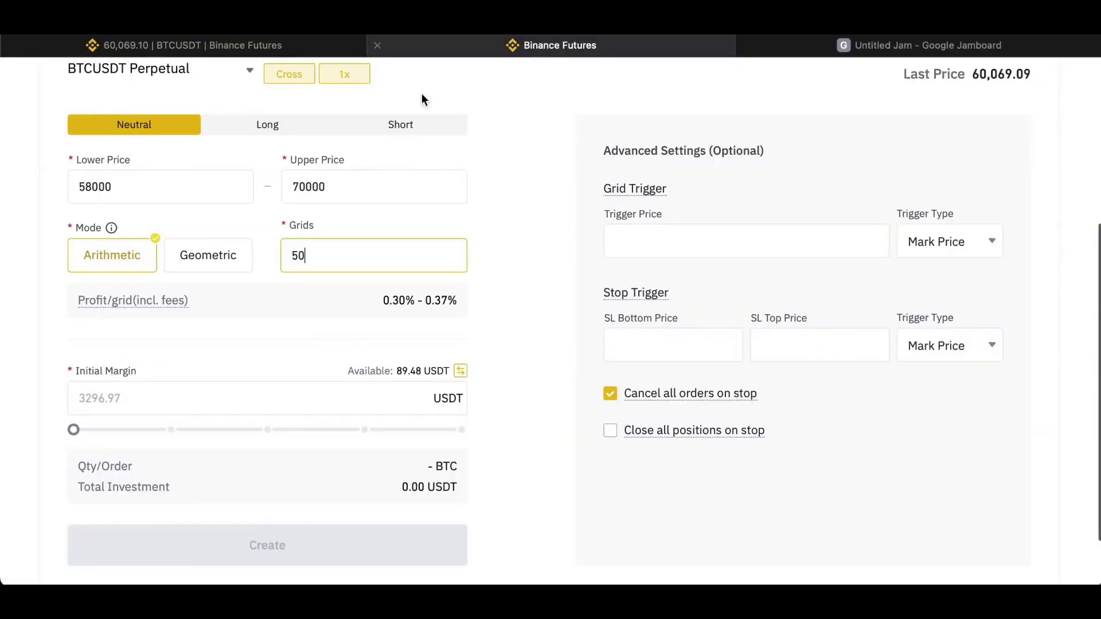
click(320, 251)
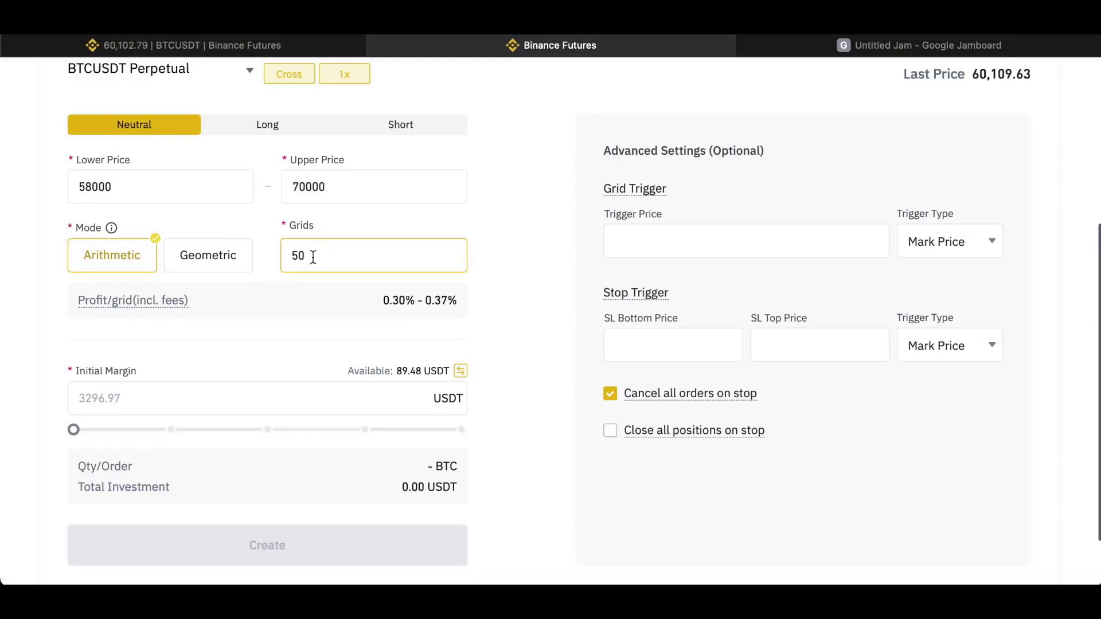
click(868, 45)
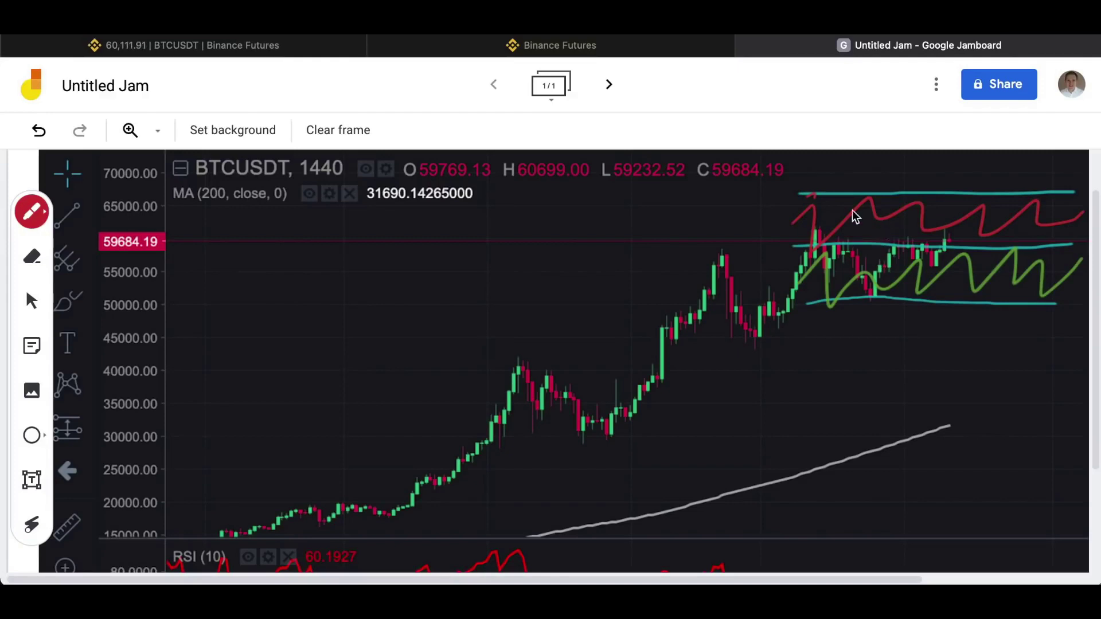
click(589, 50)
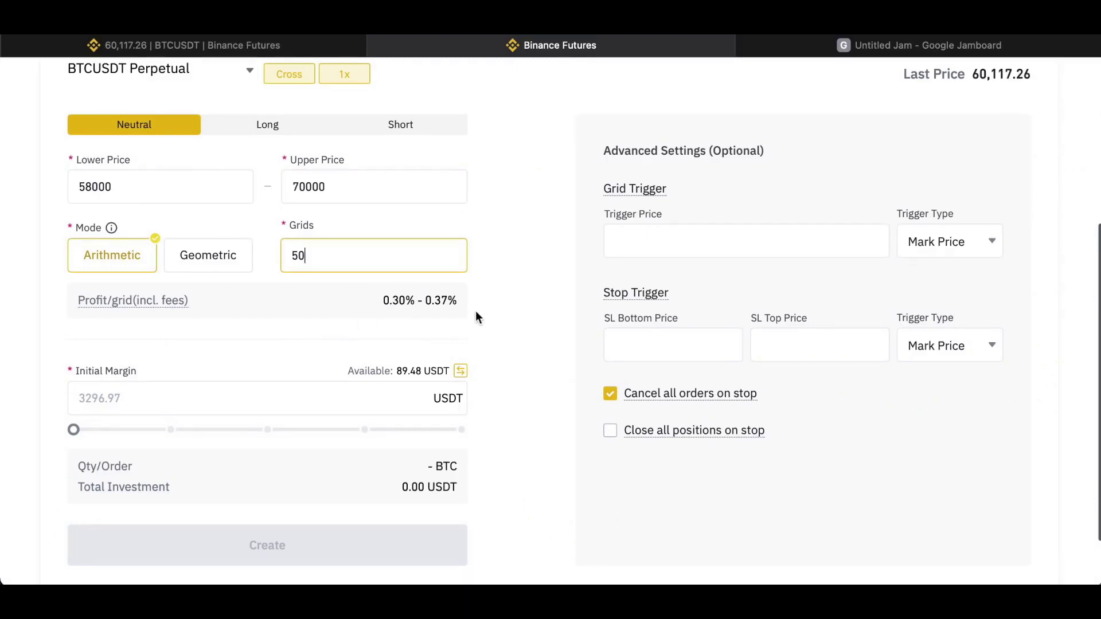
mouse_move(161, 292)
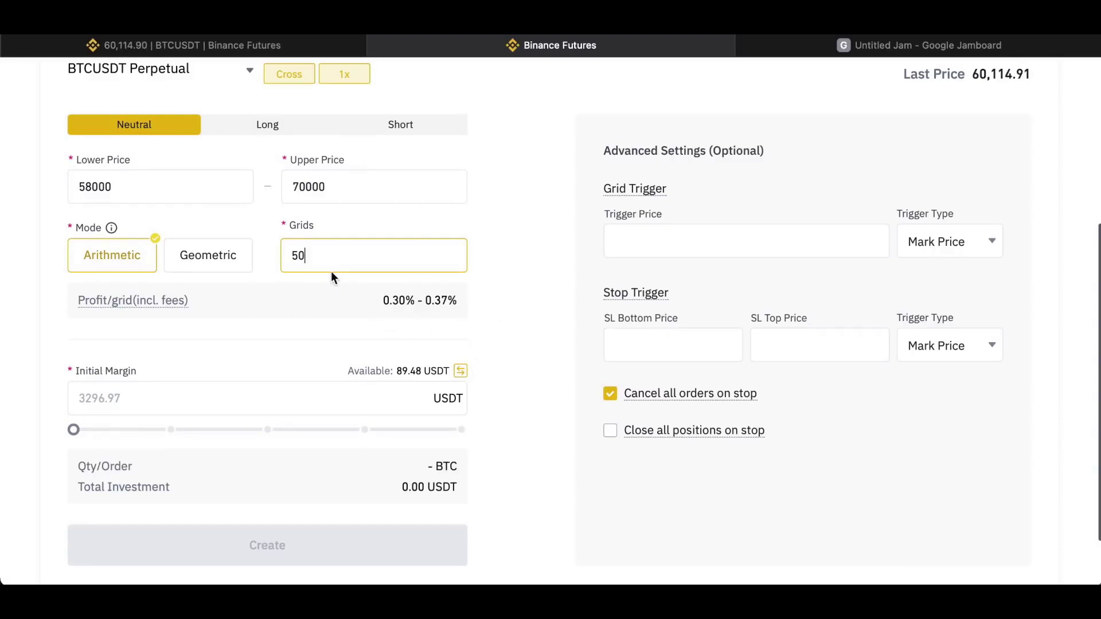
Change the number of grids from 50 to 2 and switch to Jamboard to view the annotated range
double_click(315, 256)
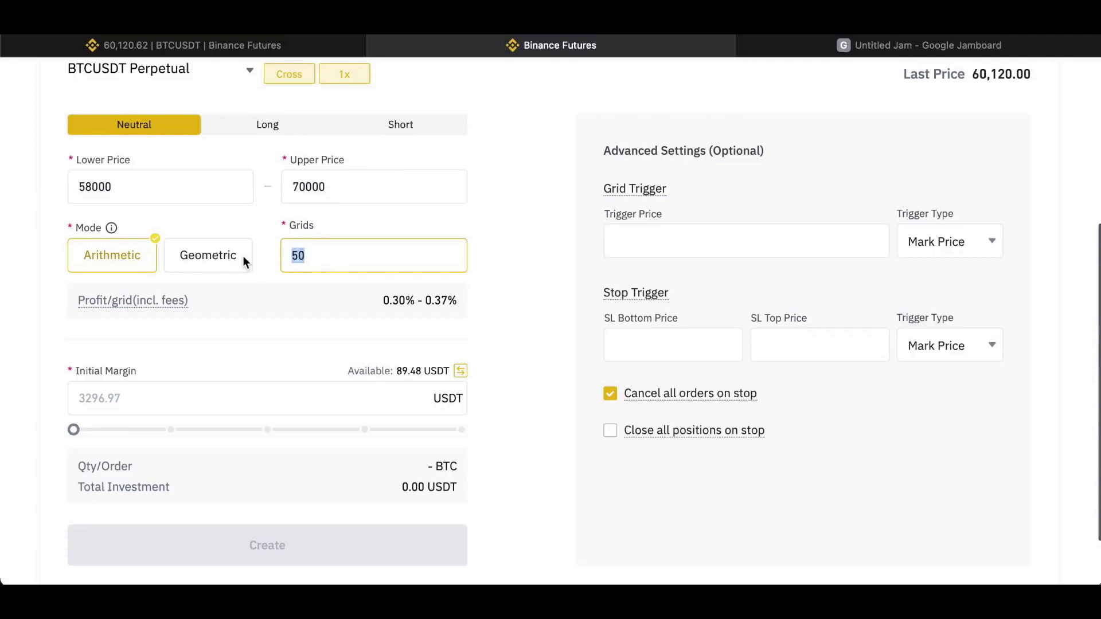
text(2)
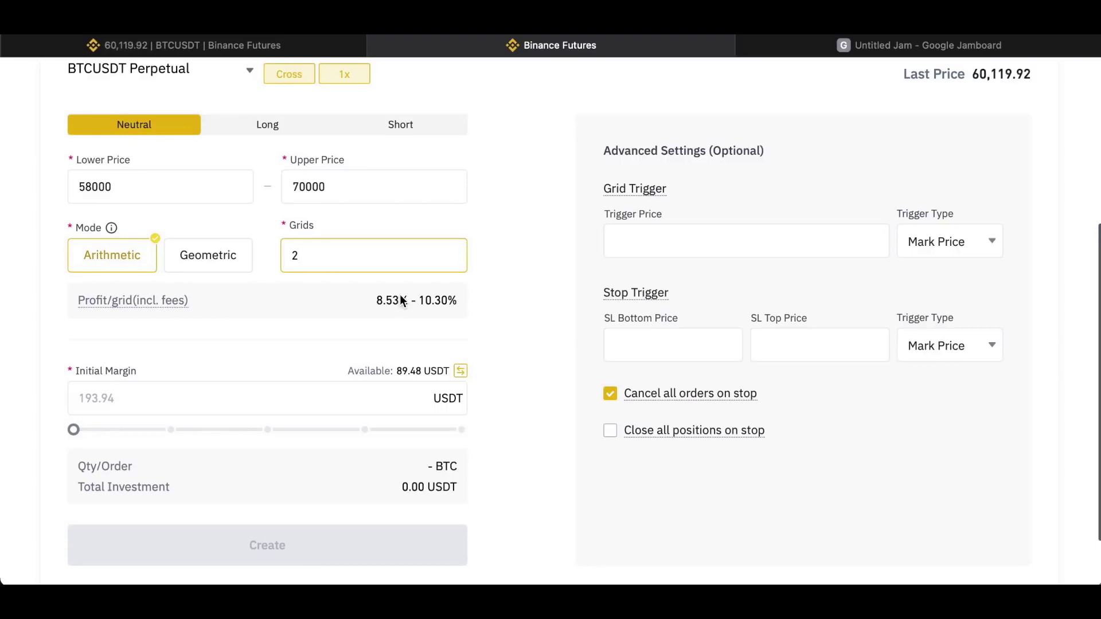
click(922, 45)
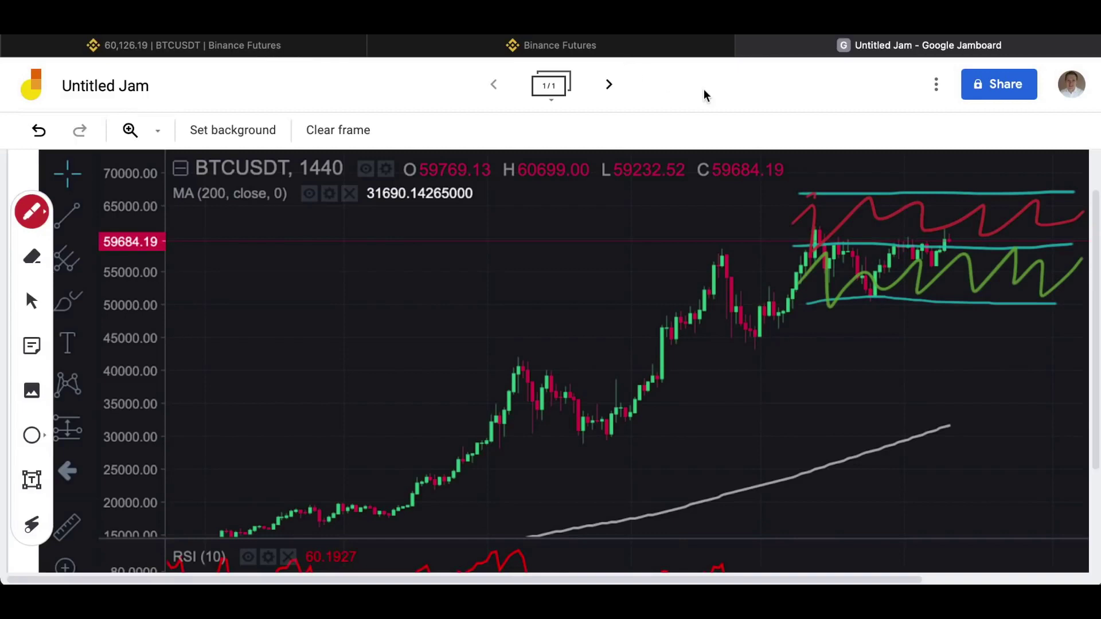
Return to Binance Futures and set the number of grids to 50
click(591, 44)
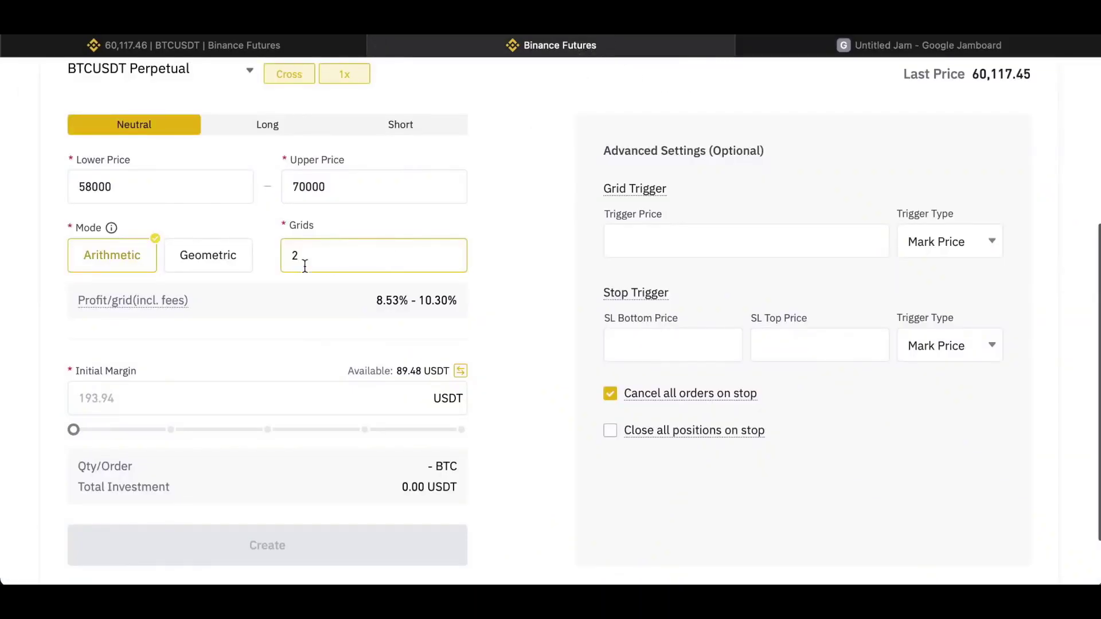
key(BackSpace)
text(50)
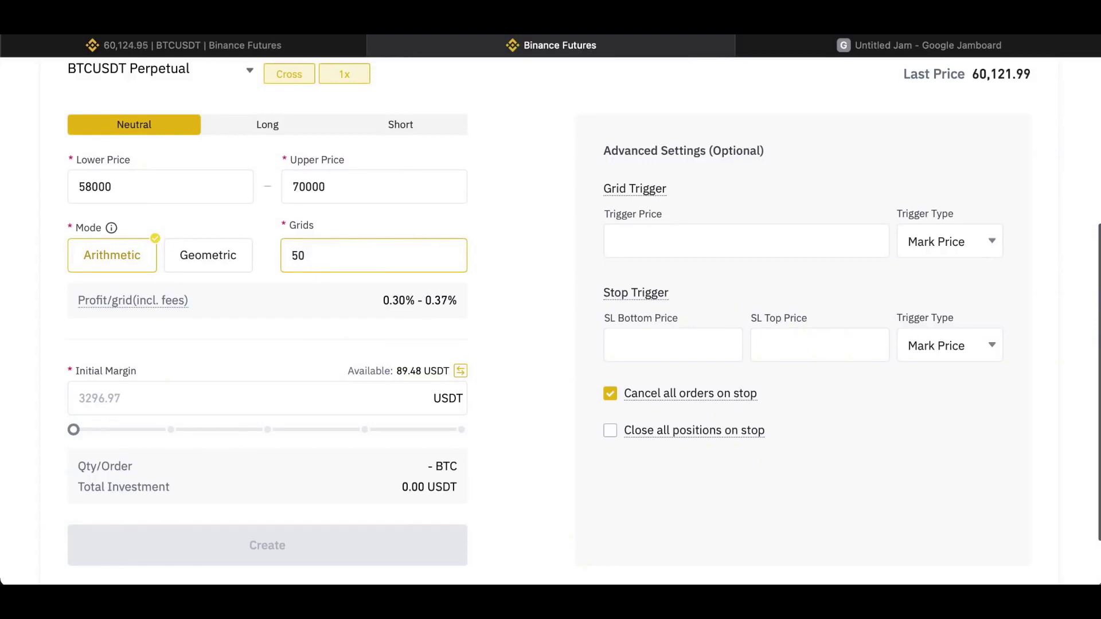
double_click(295, 255)
click(357, 263)
Compare the grid price range and number of grids with the annotated BTCUSDT chart in Jamboard, and return to Binance Futures
click(803, 45)
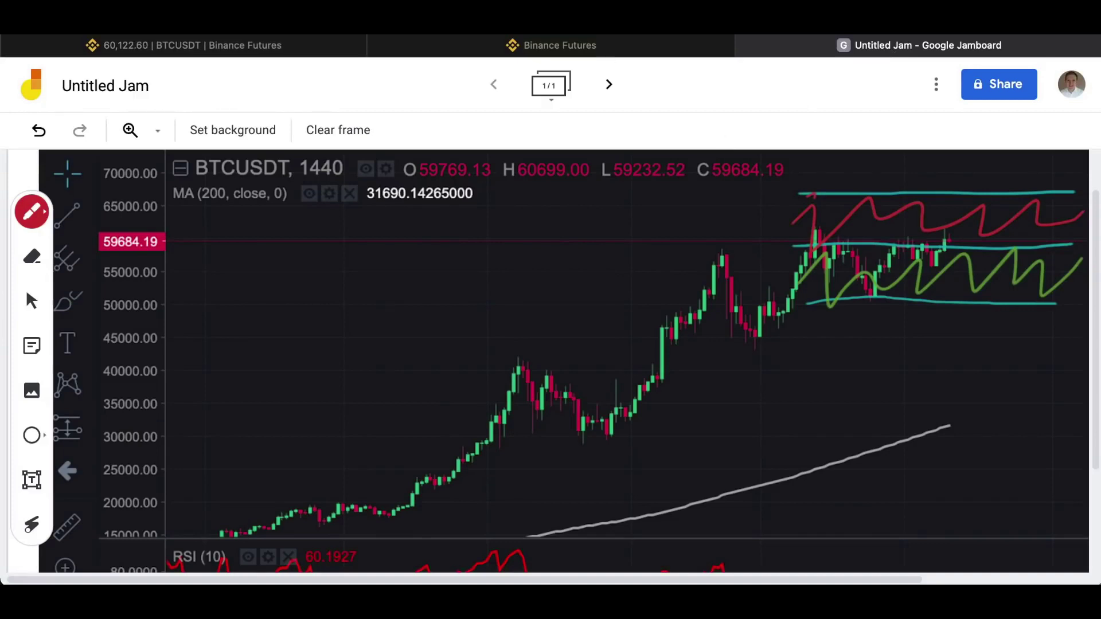
click(570, 49)
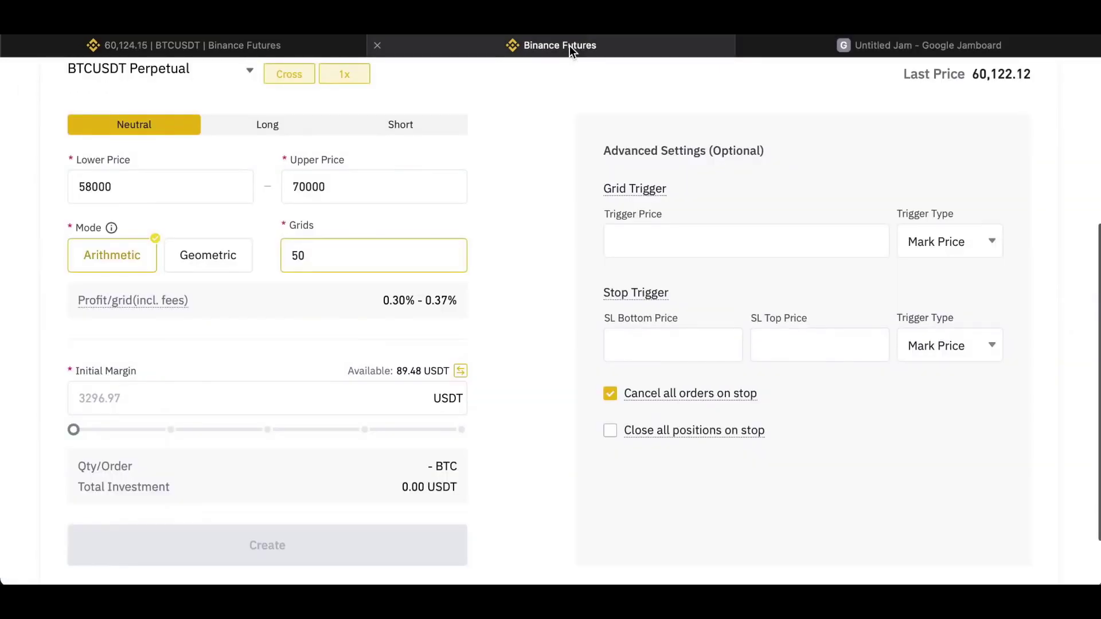
click(929, 46)
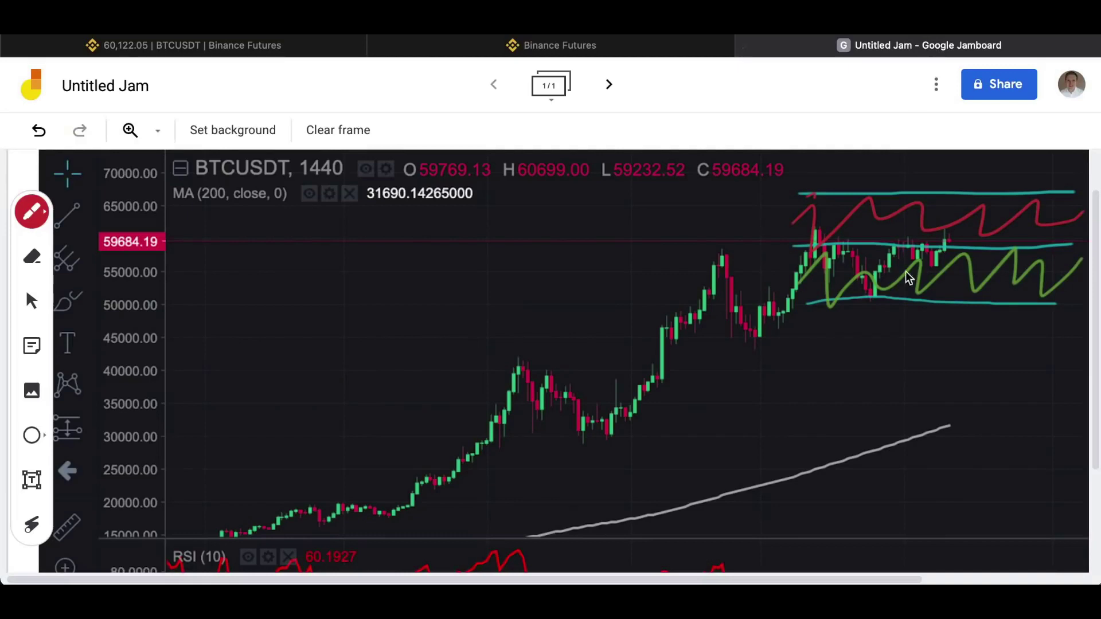
click(594, 47)
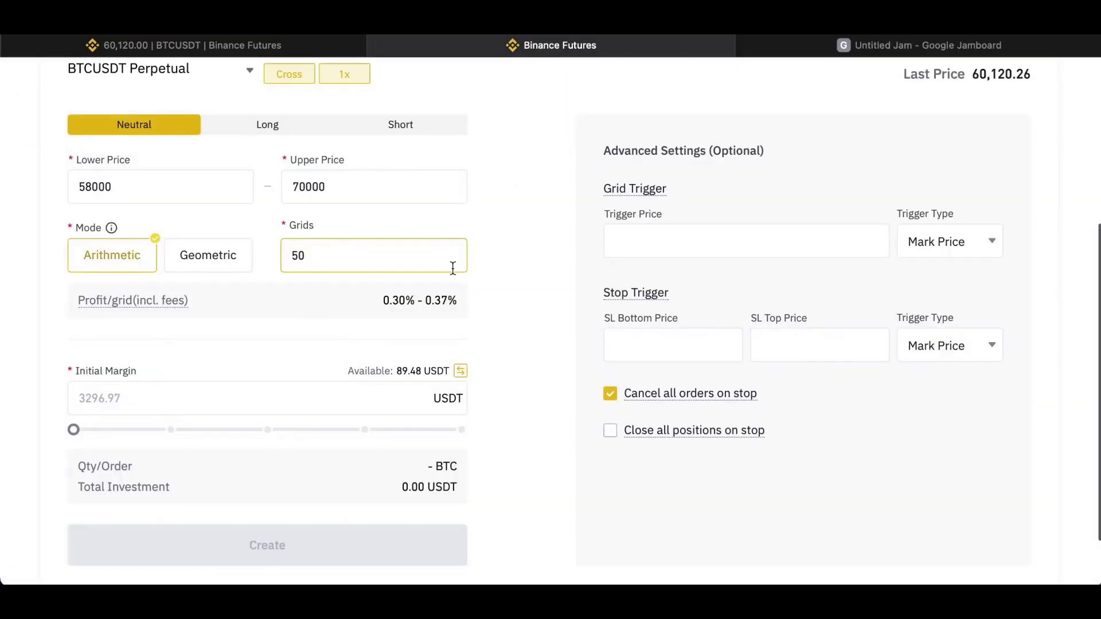
scroll(510, 272, down, 2)
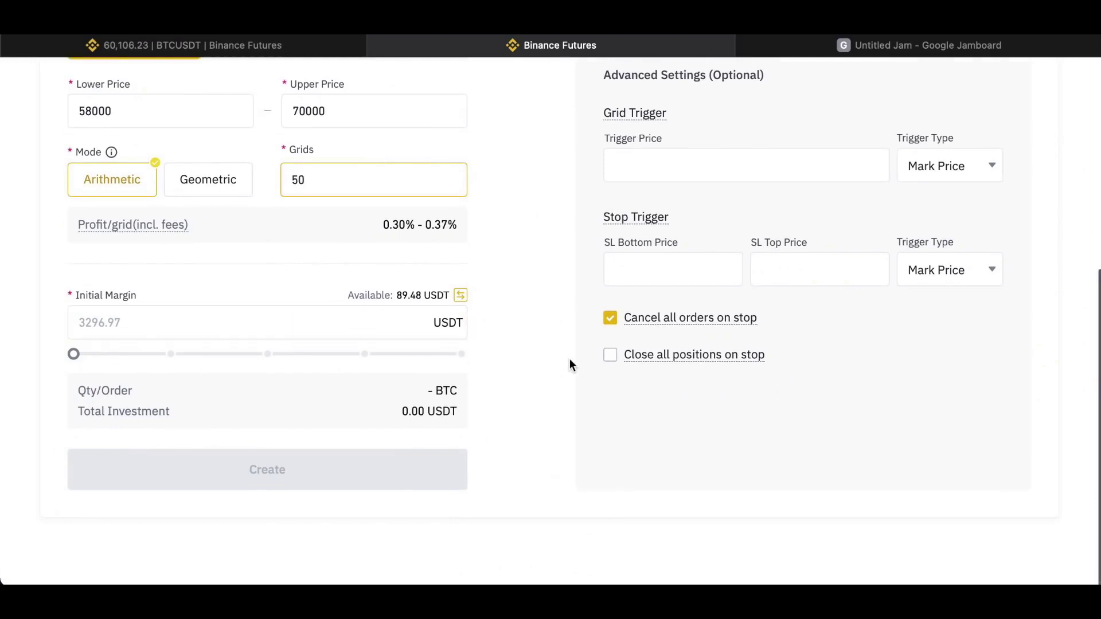
scroll(570, 360, up, 5)
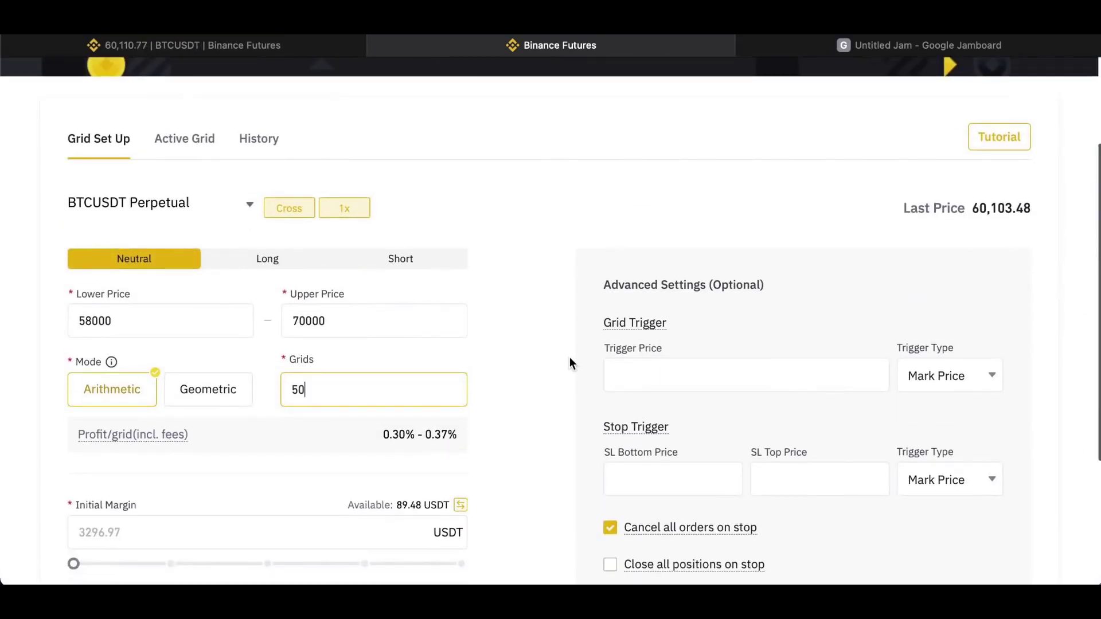
Try leverage values between 0x and 4x for BTCUSDT Perpetual and close the adjustment without applying it
click(350, 214)
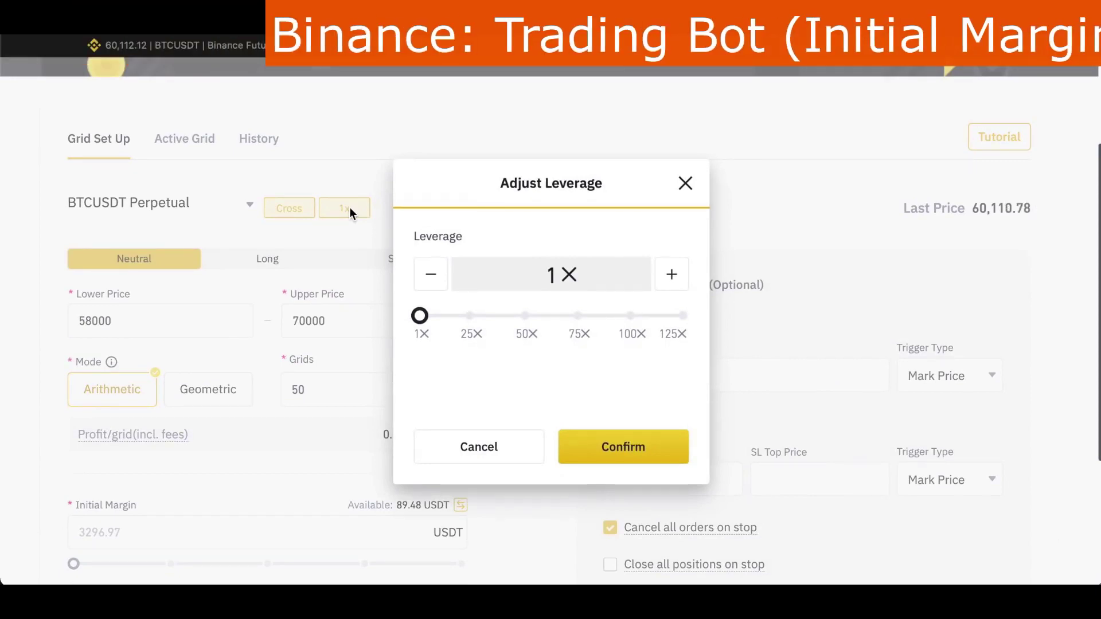
click(430, 274)
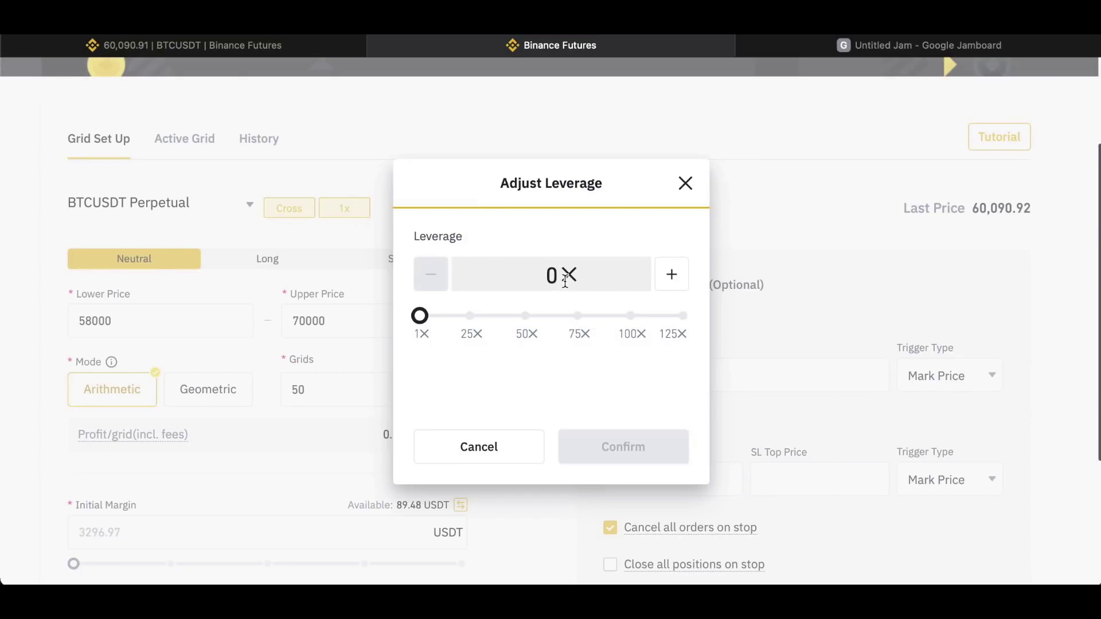
click(670, 276)
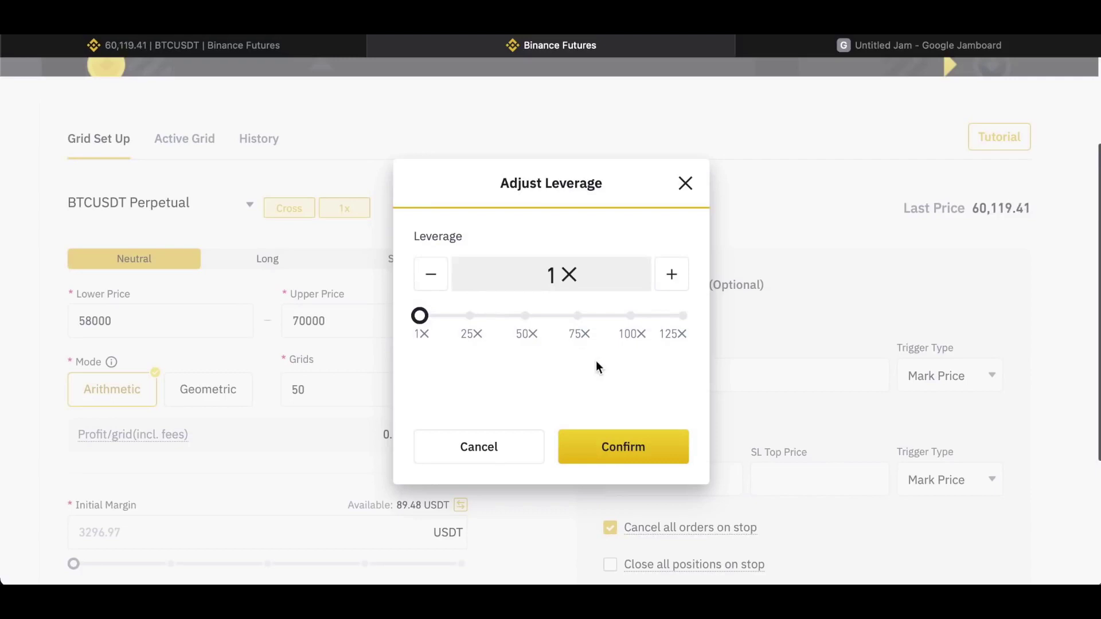
click(672, 274)
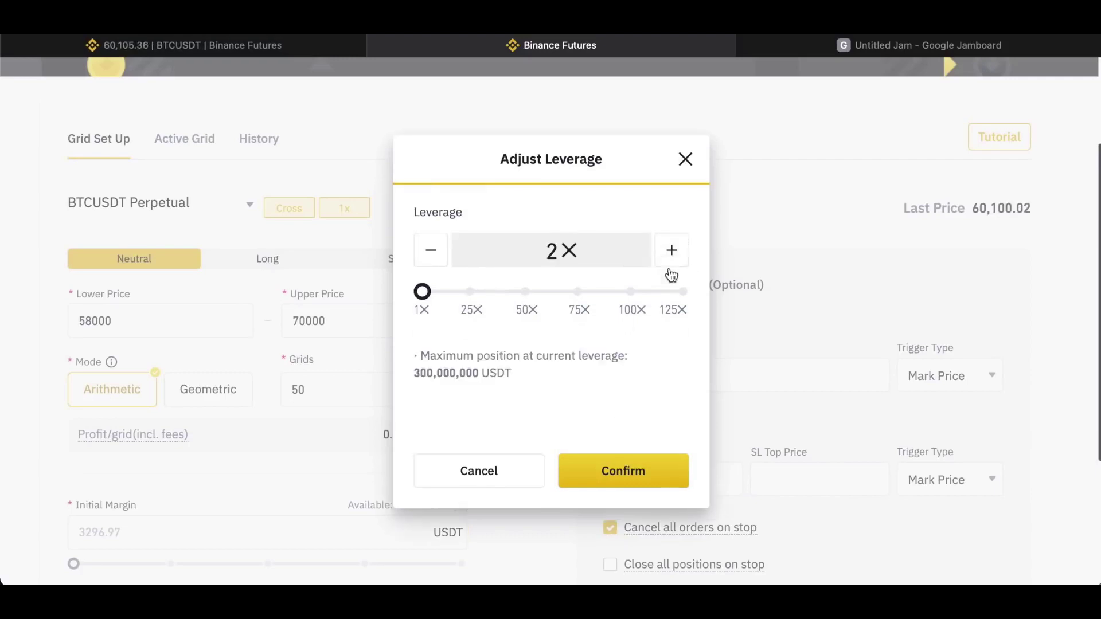
click(670, 267)
click(673, 252)
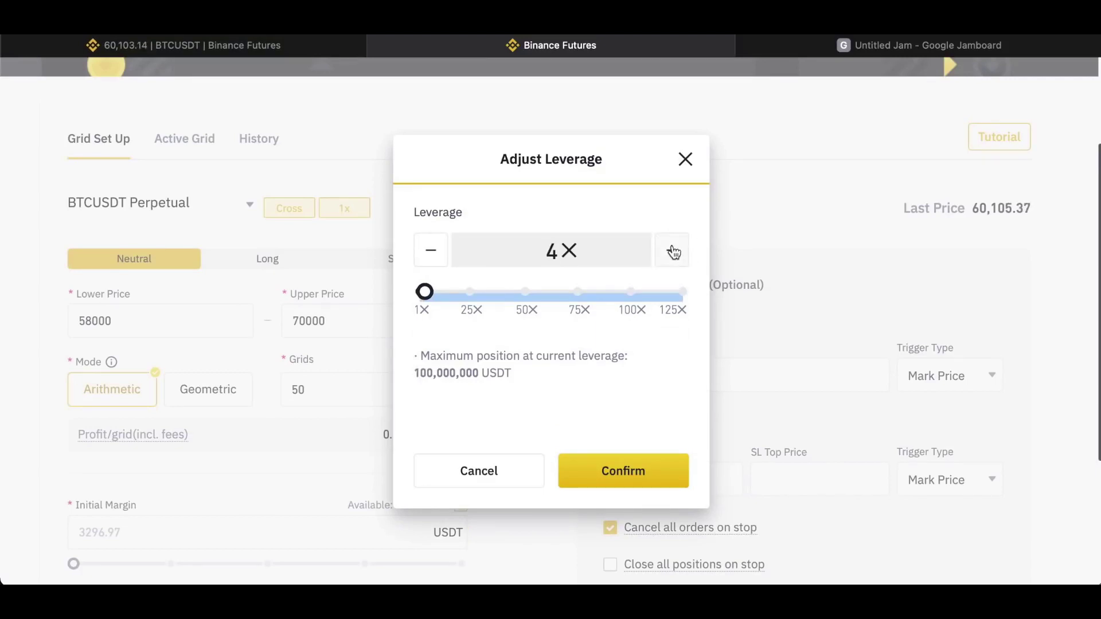
click(431, 251)
click(431, 251)
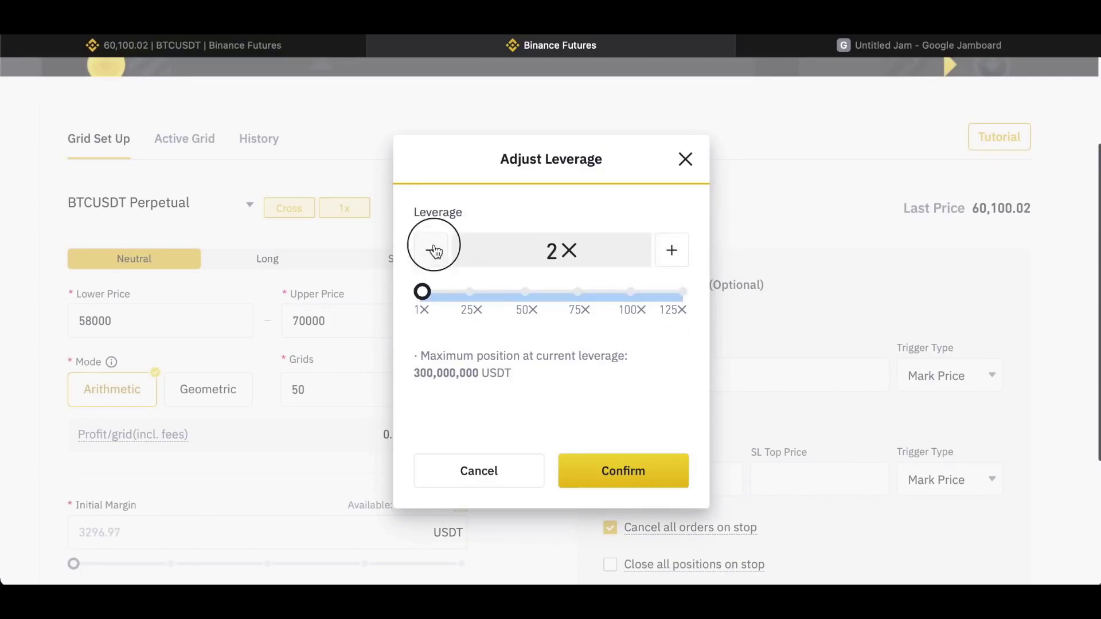
key(Escape)
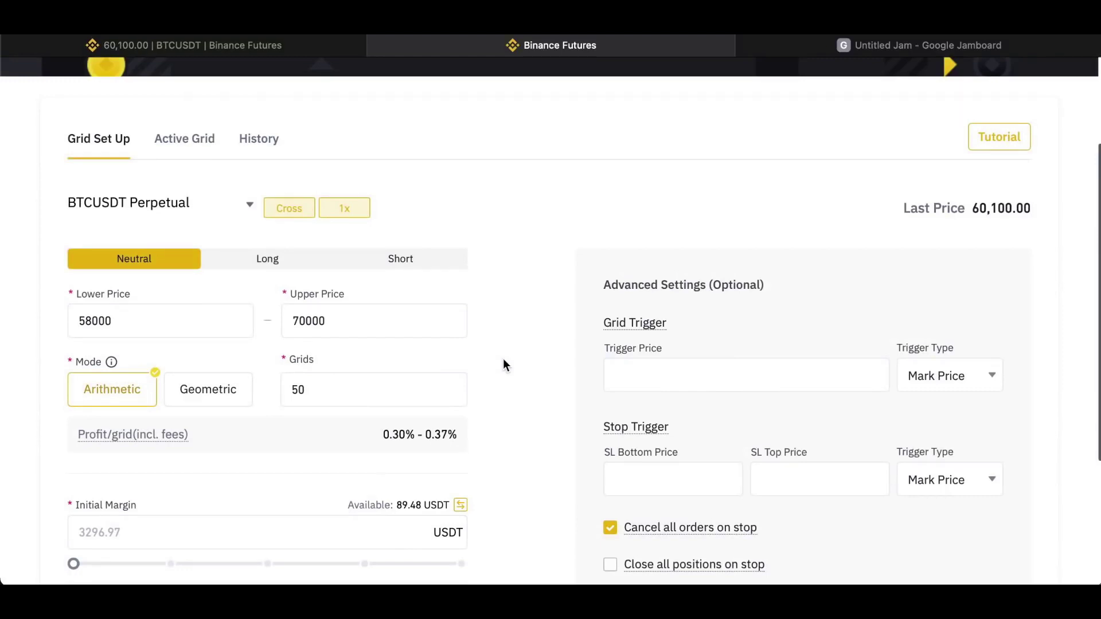
Set the initial margin to 38.48 USDT and highlight the minimum balance required for the grid strategy
scroll(504, 360, down, 3)
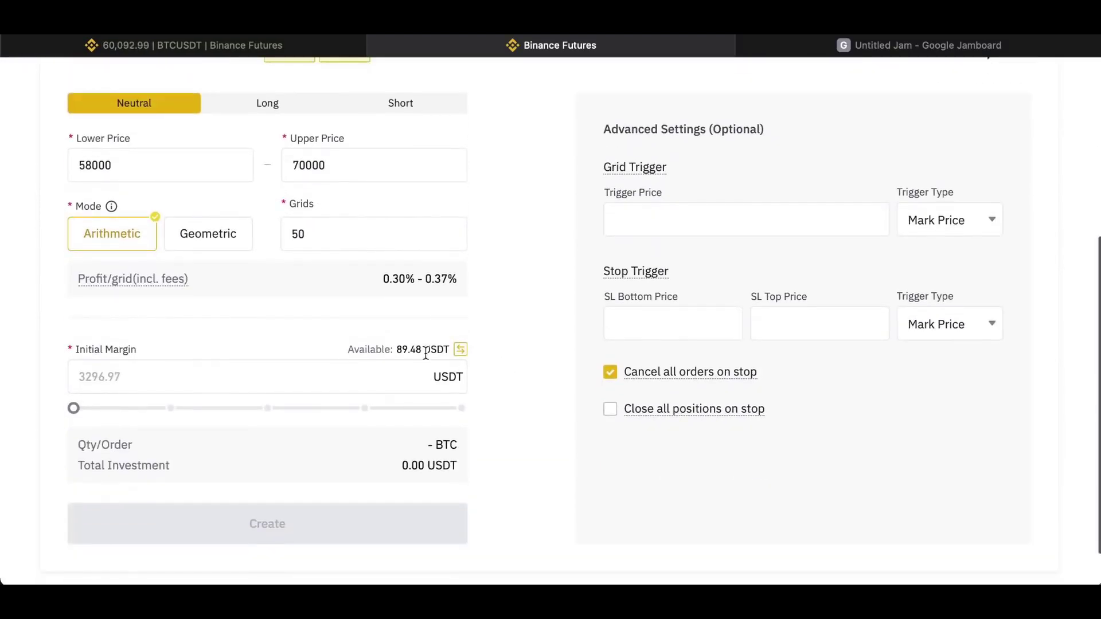
drag(74, 408, 240, 407)
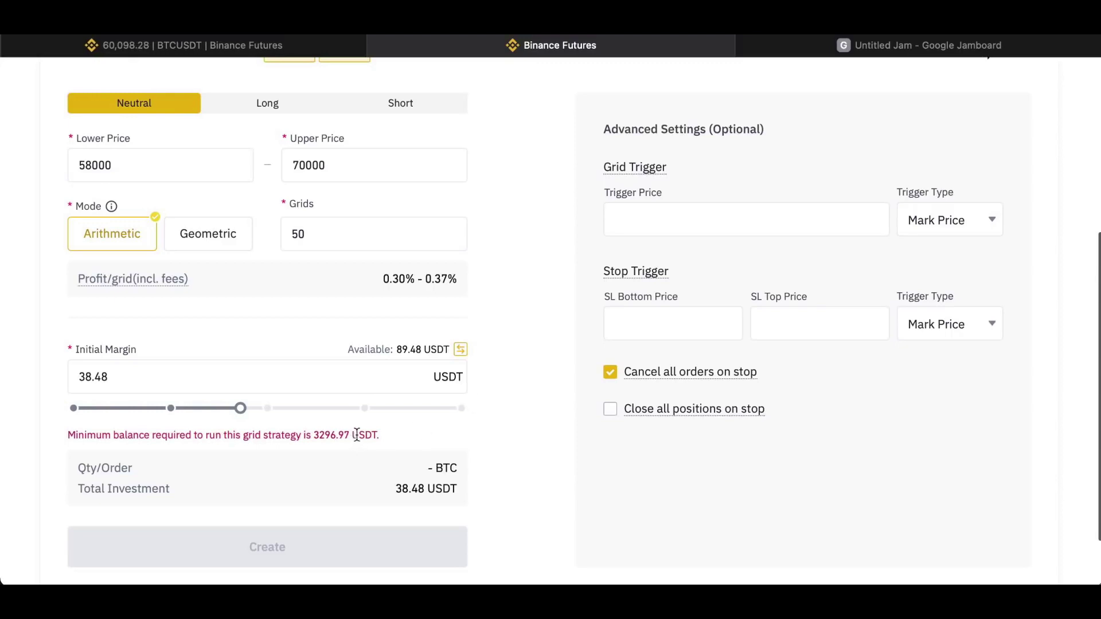
drag(374, 434, 277, 435)
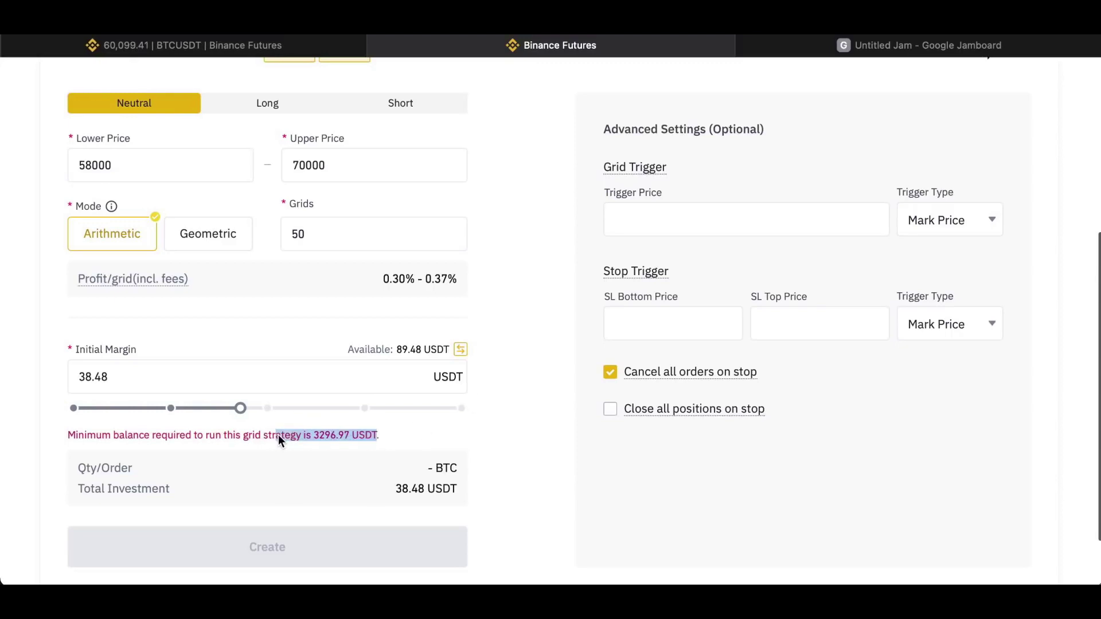
click(343, 433)
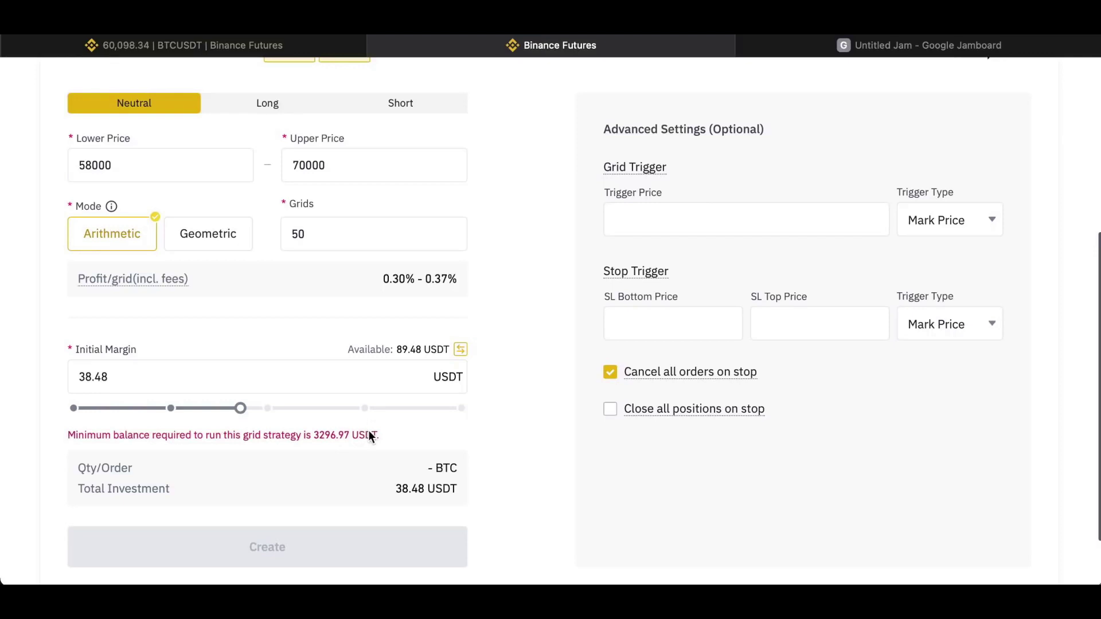
Examine the Grid Trigger setting alongside the live BTCUSDT chart and the annotated price range in Jamboard
scroll(541, 399, up, 2)
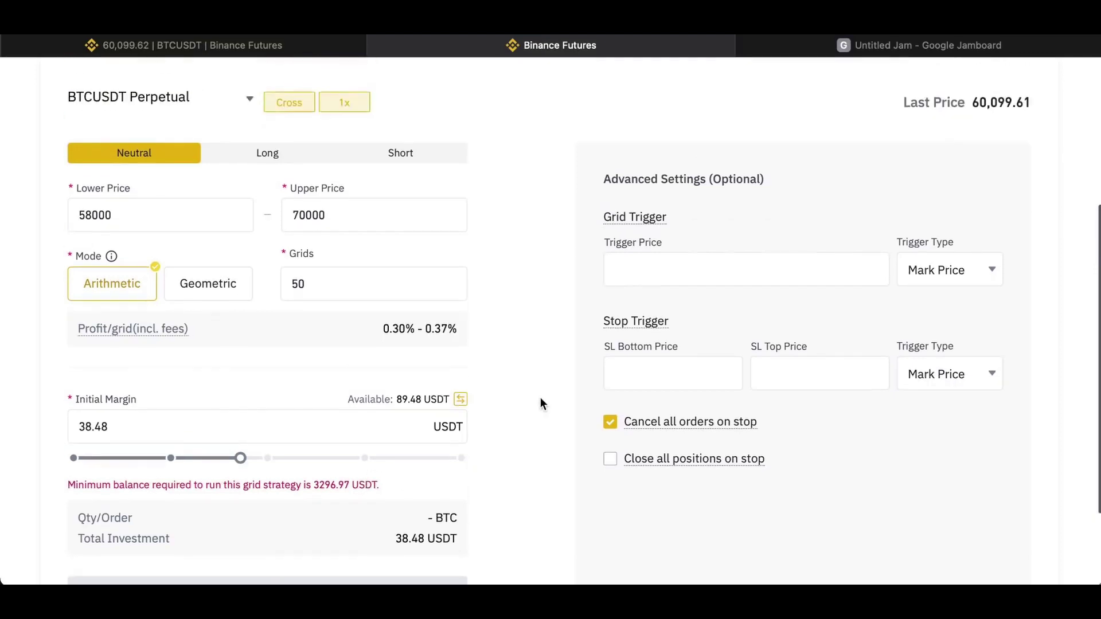
scroll(541, 403, up, 1)
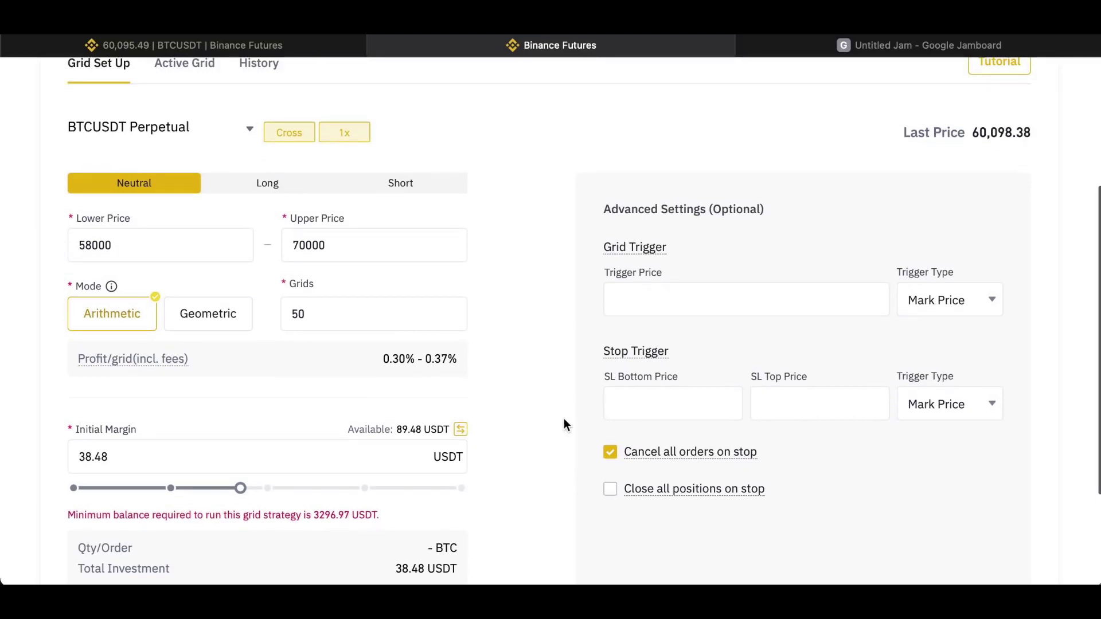
mouse_move(647, 252)
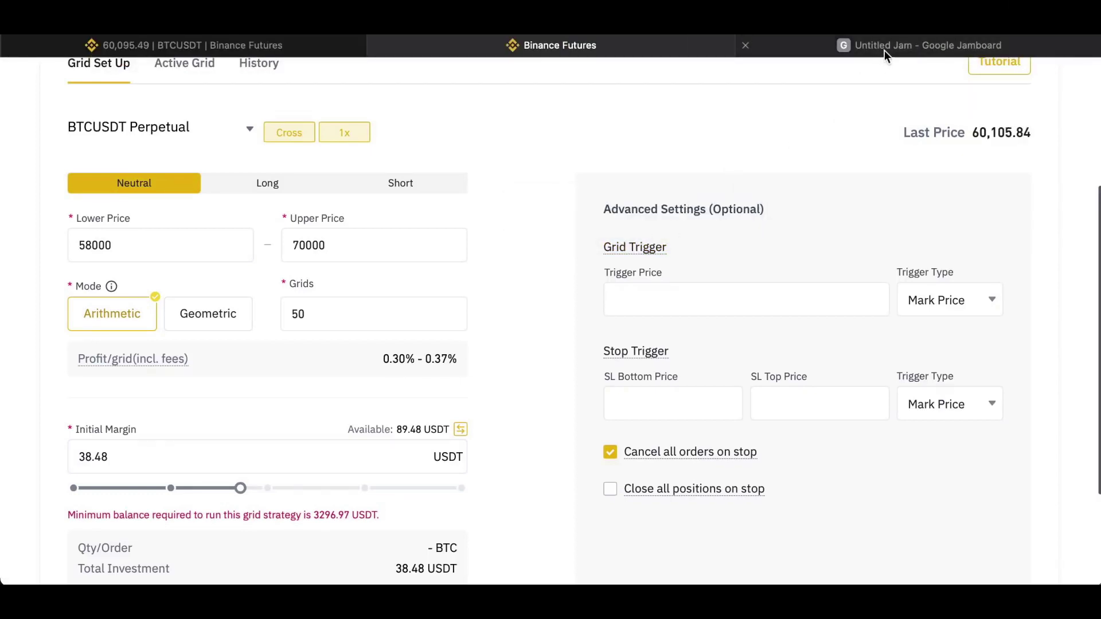
click(230, 45)
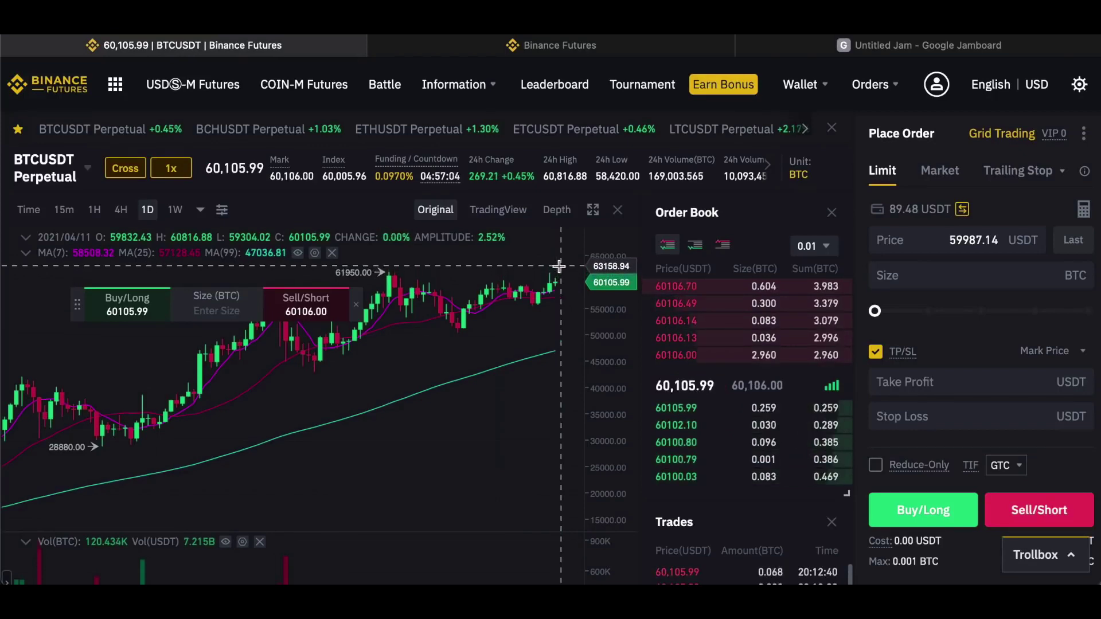
click(900, 48)
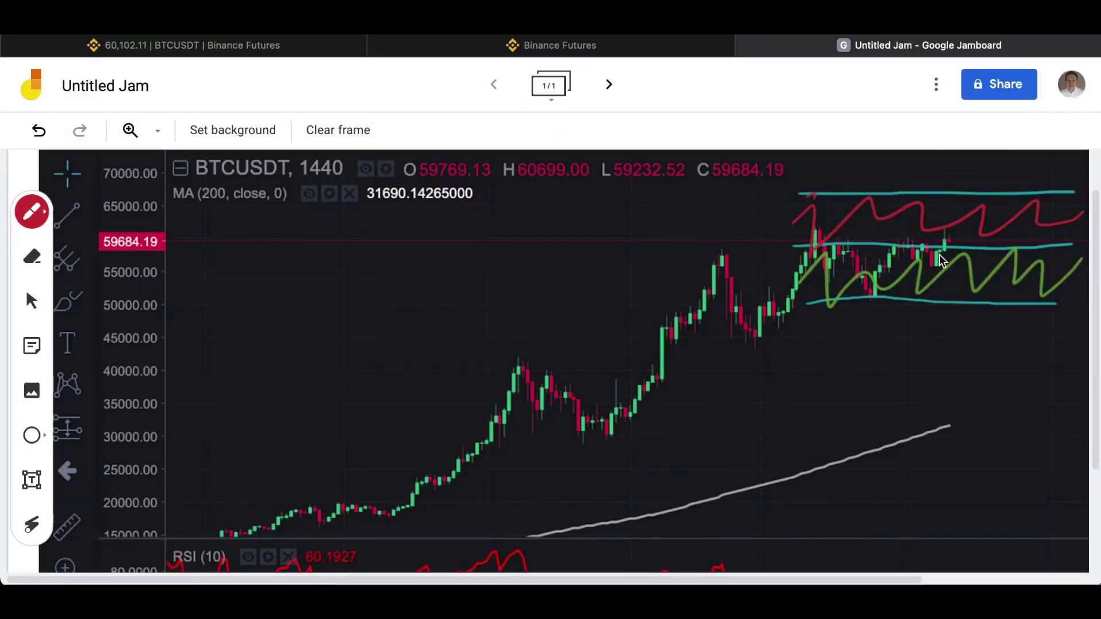
click(505, 51)
scroll(592, 293, down, 1)
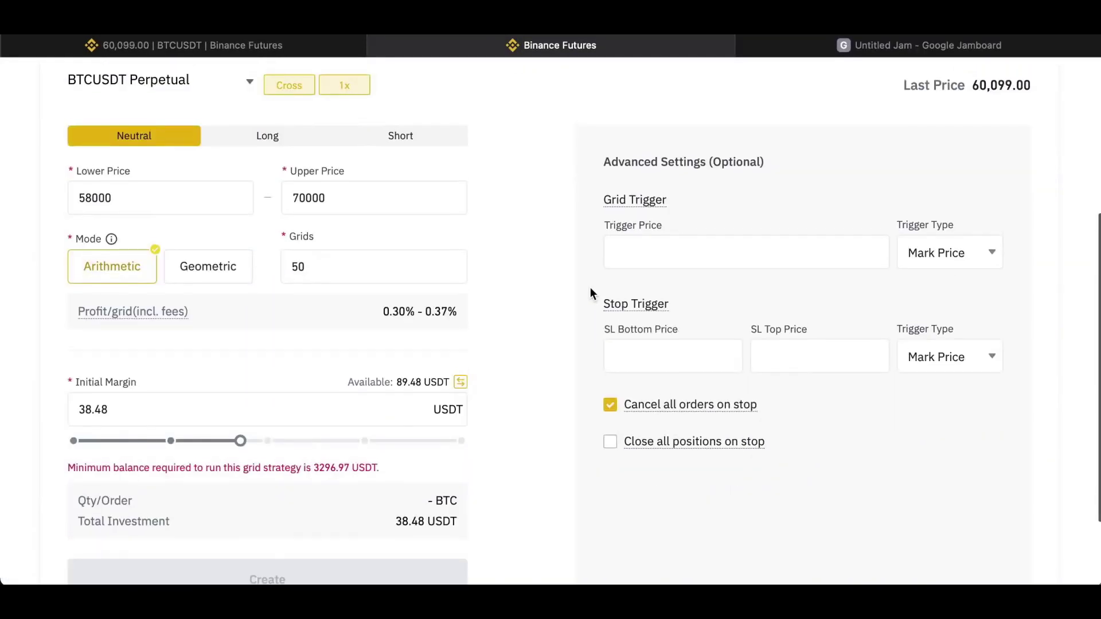
scroll(593, 293, up, 1)
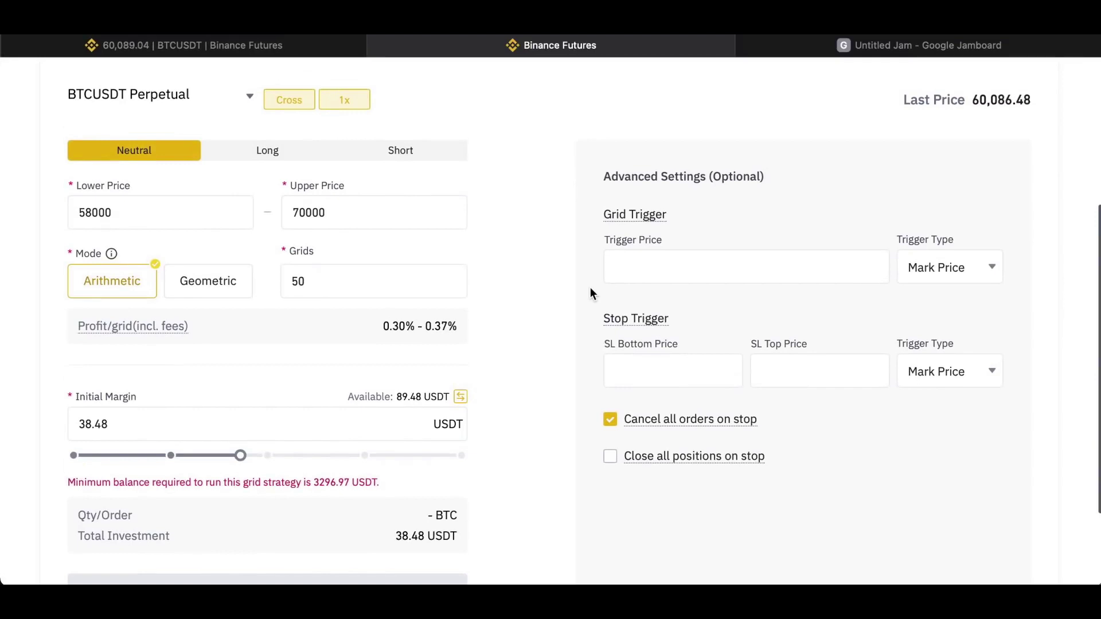
Review the annotated range in Jamboard and inspect the stop trigger's SL Bottom Price and SL Top Price in Binance Futures
click(862, 46)
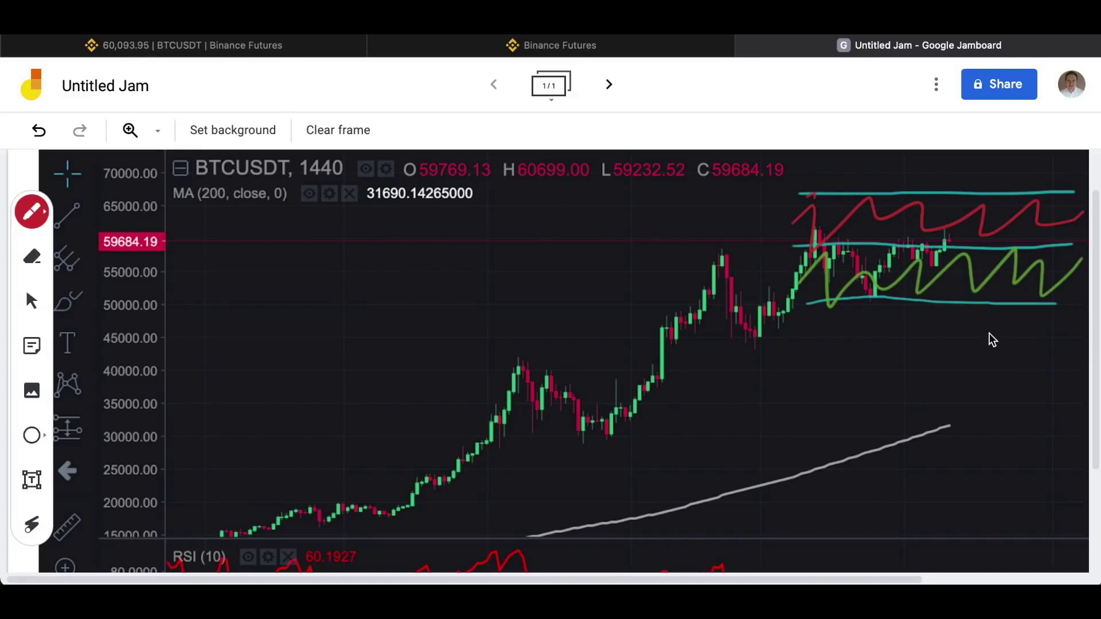
click(533, 44)
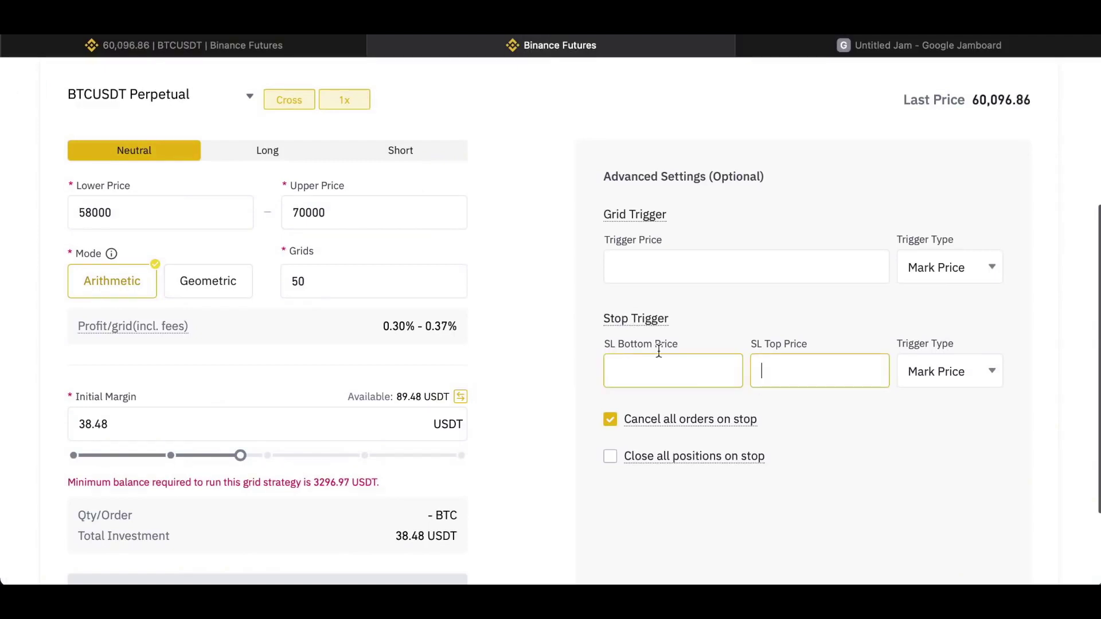
click(643, 365)
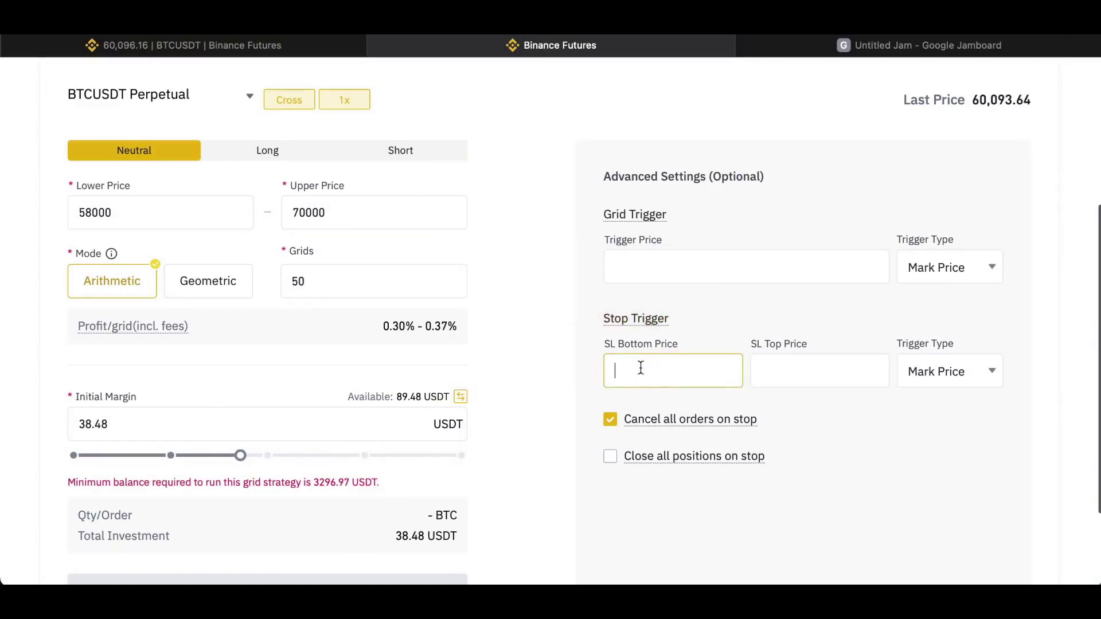
click(778, 370)
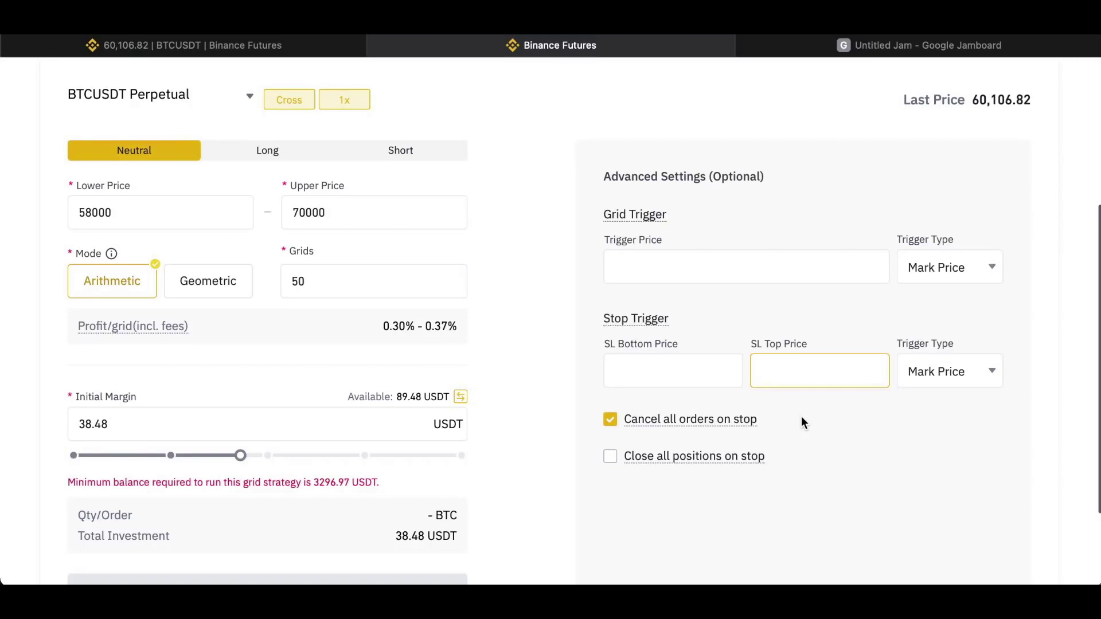
Check the active grids and the grid history, and switch to the live BTCUSDT trading chart
scroll(802, 423, up, 3)
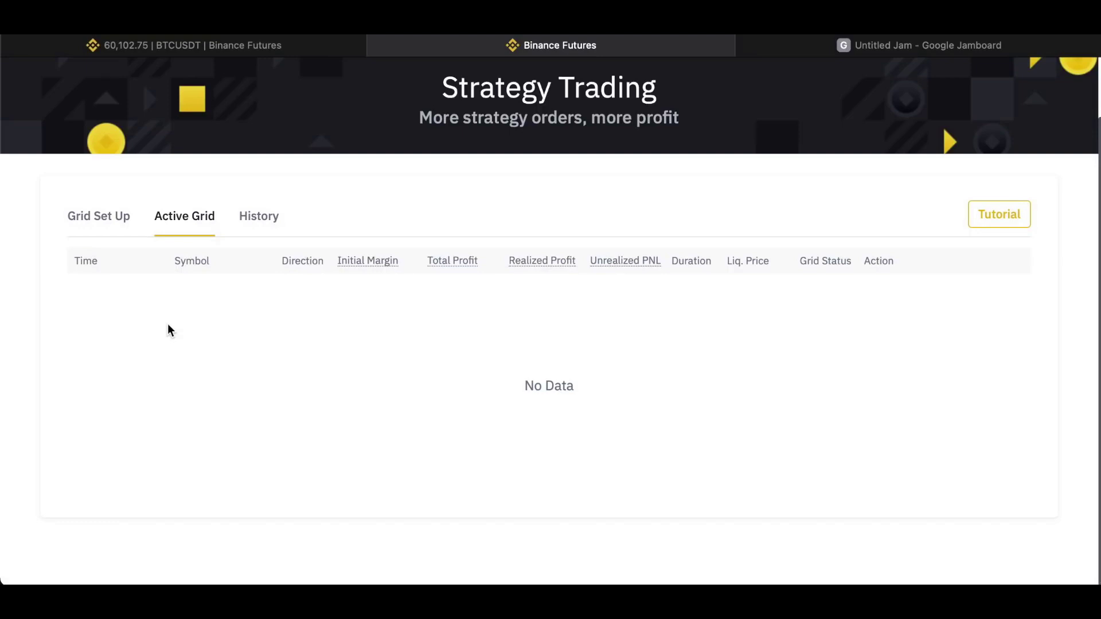
click(260, 231)
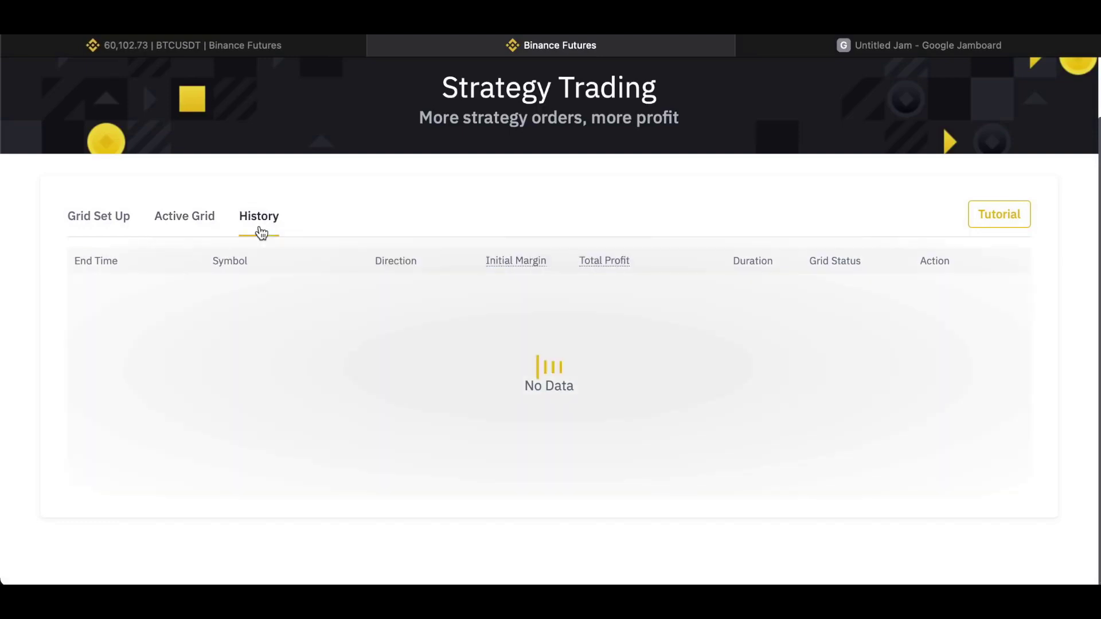
click(198, 218)
click(112, 220)
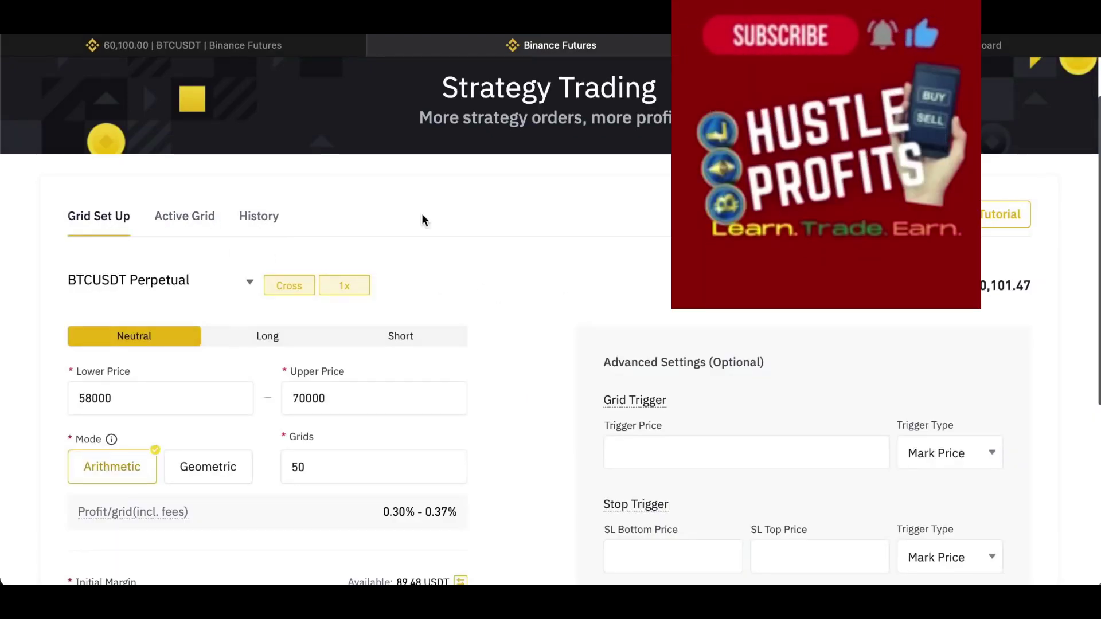
click(252, 48)
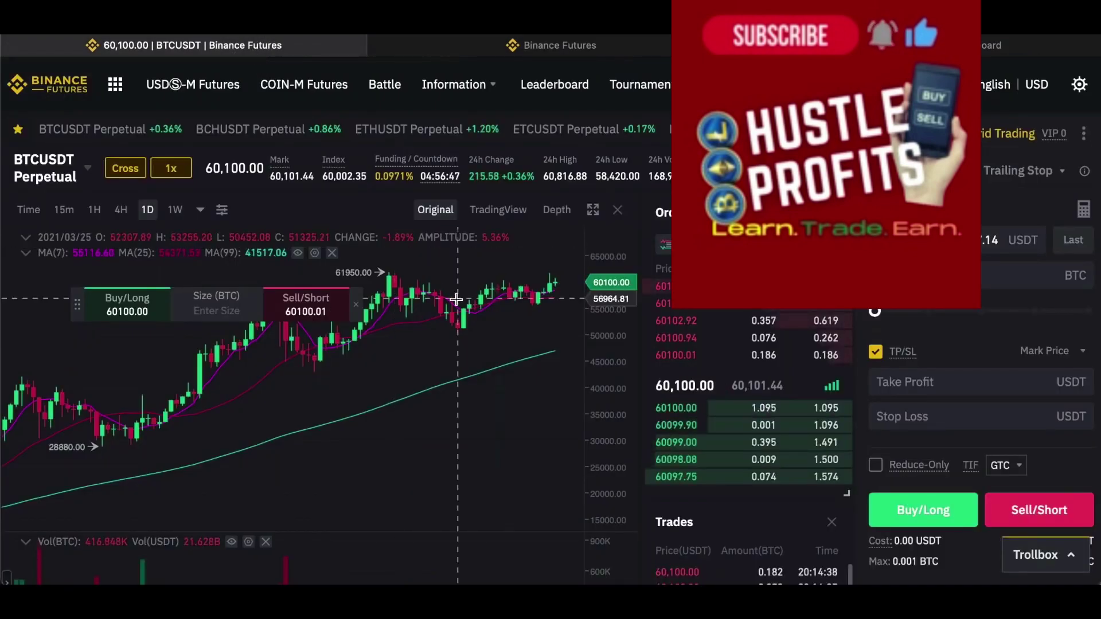